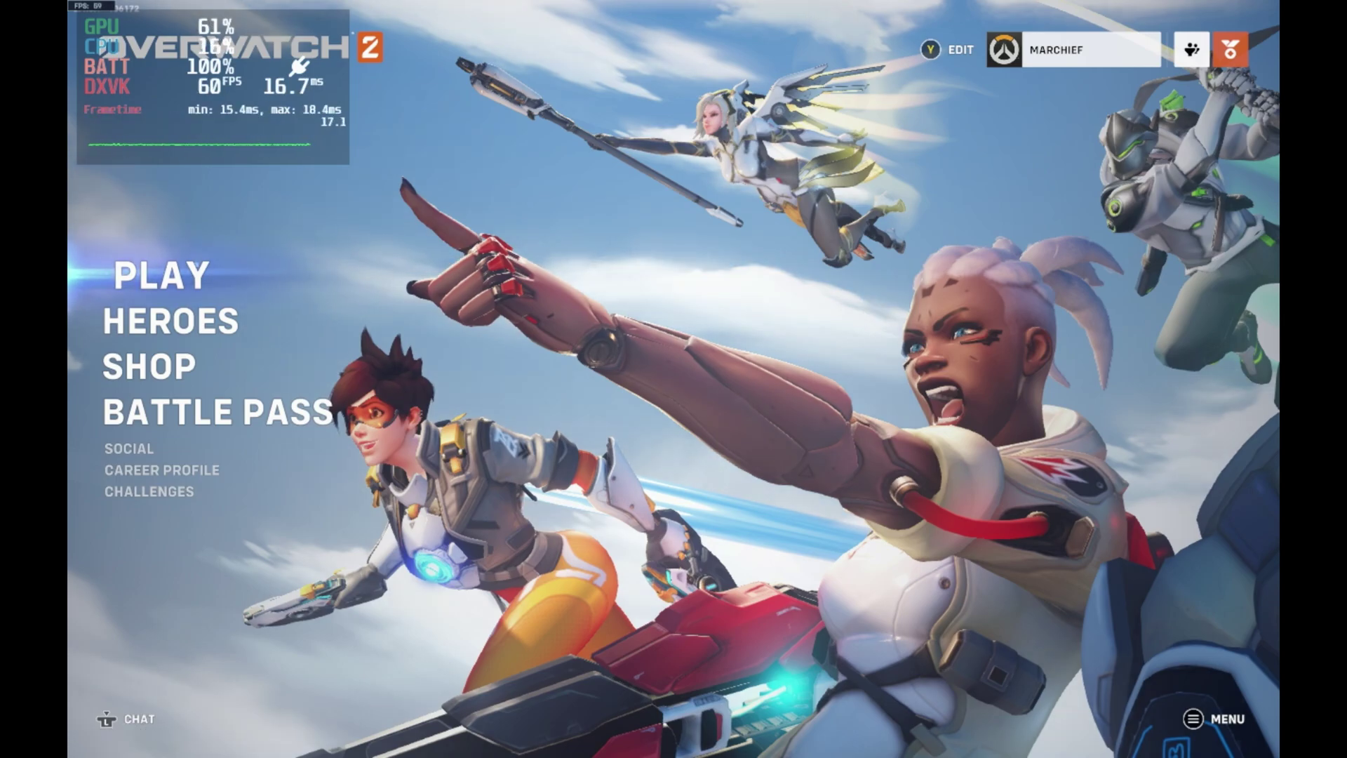
pyautogui.press('Down')
pyautogui.press('Down')
pyautogui.press('Down')
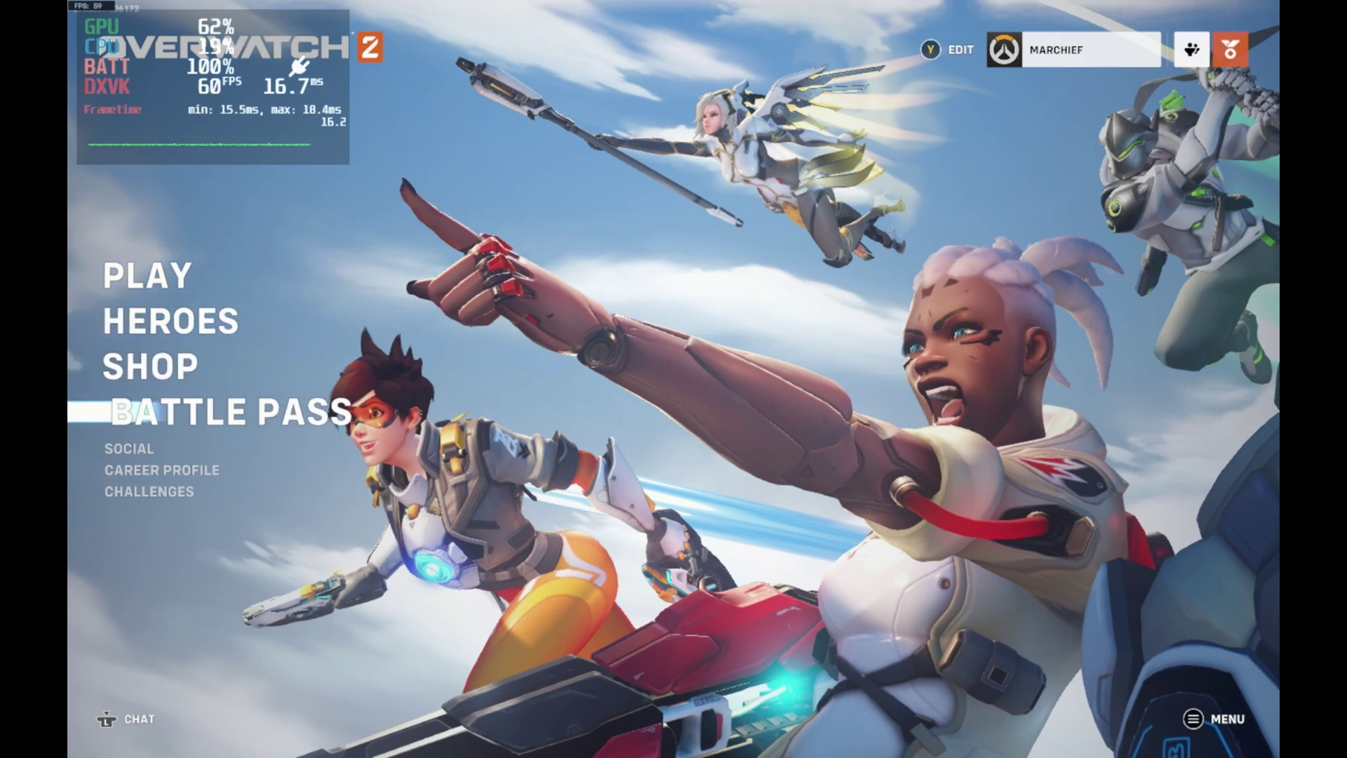
pyautogui.press('Up')
pyautogui.press('Up')
pyautogui.press('Up')
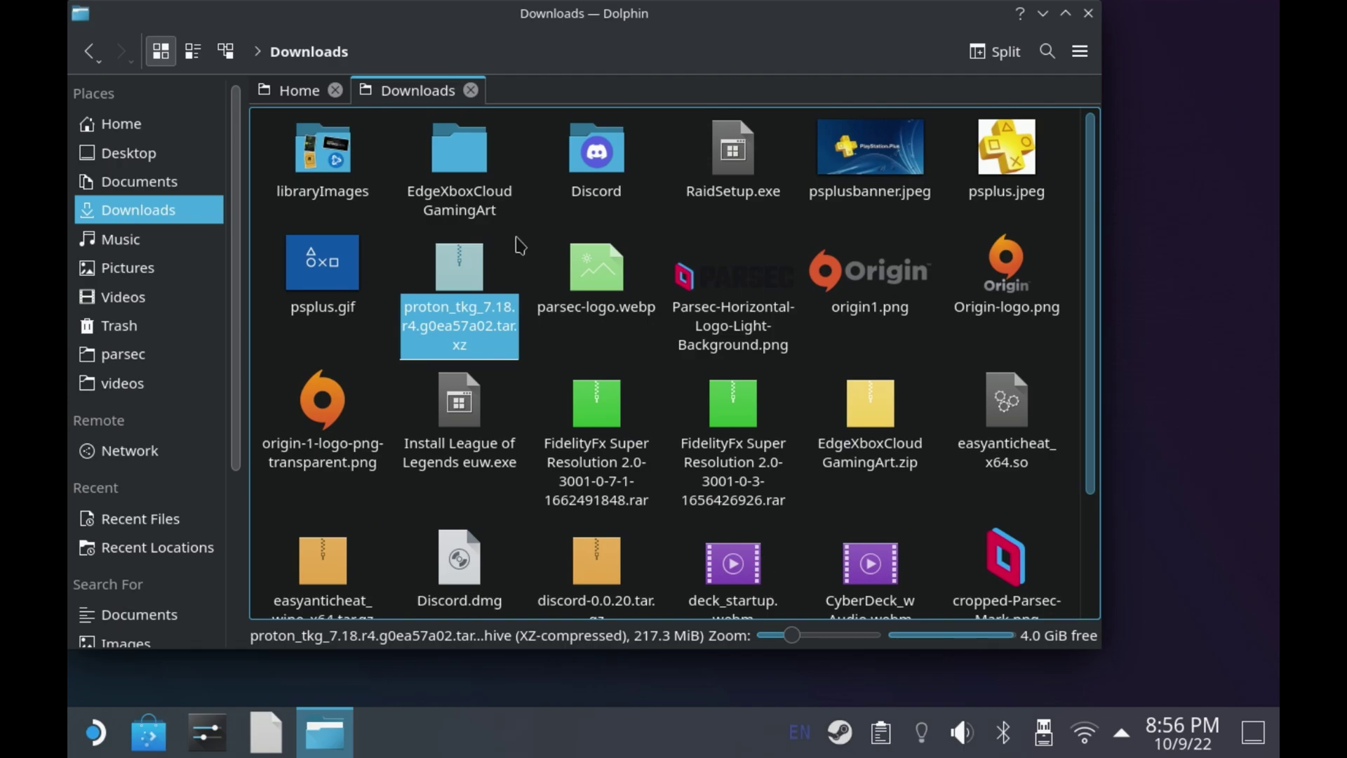
# Step: Start extracting proton_tkg_7.18.r4.g0ea57a02.tar.xz to a chosen location, go to the Home folder and check the hidden files option
pyautogui.rightClick(445, 268)
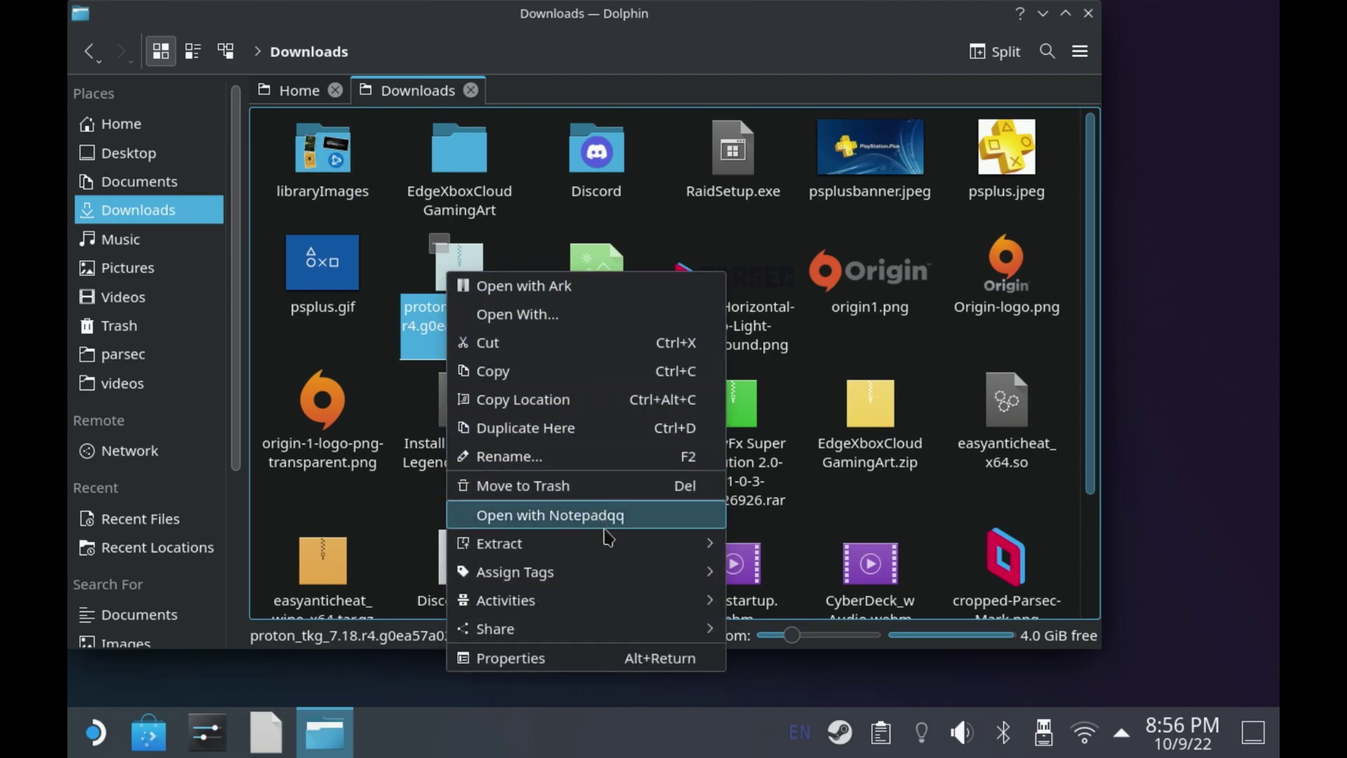
pyautogui.moveTo(610, 548)
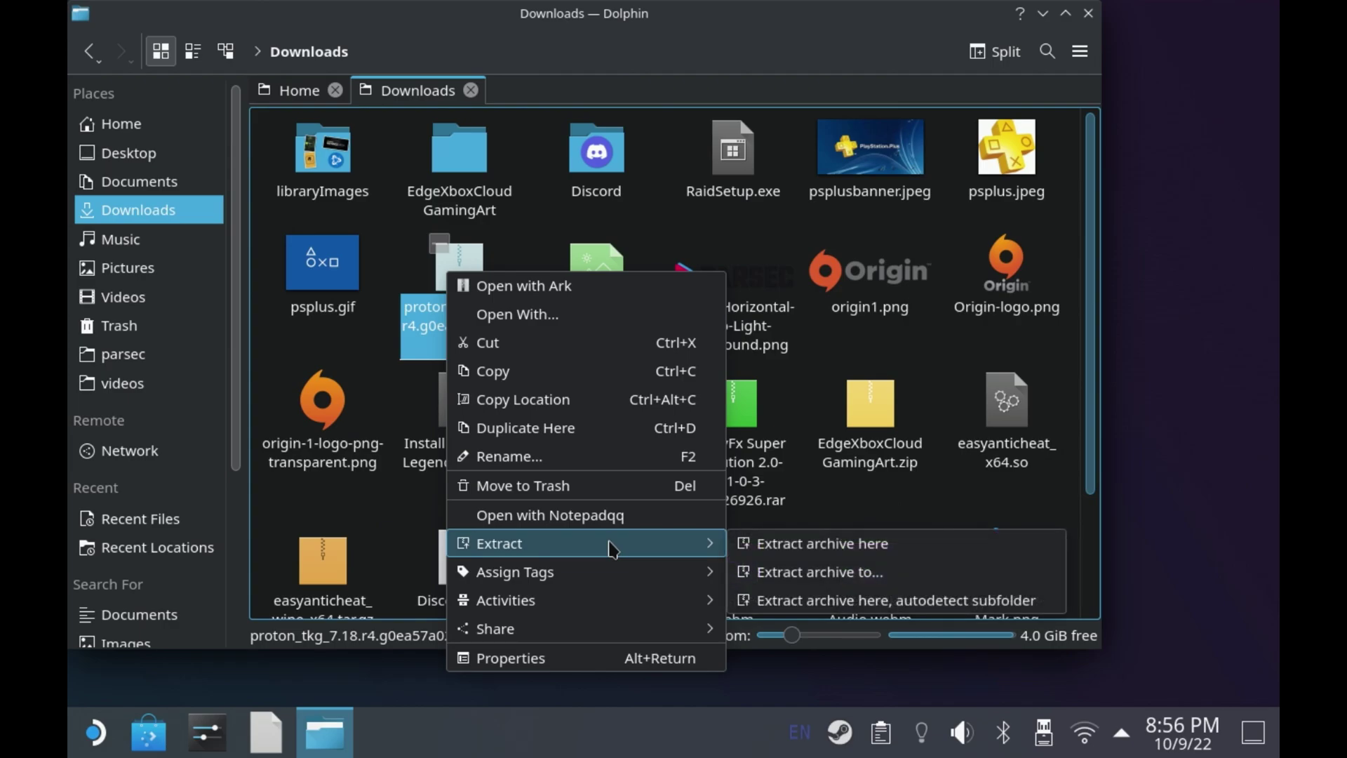
pyautogui.click(844, 573)
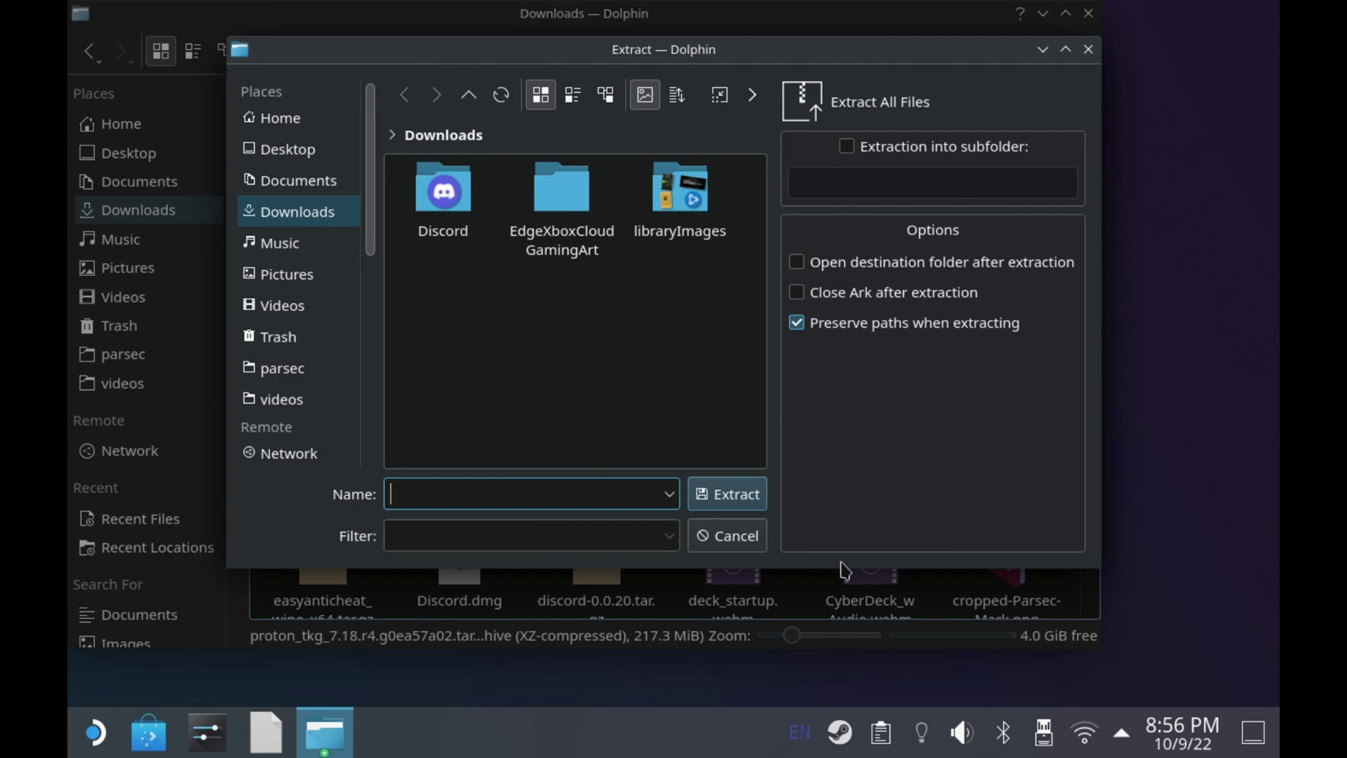
pyautogui.click(326, 118)
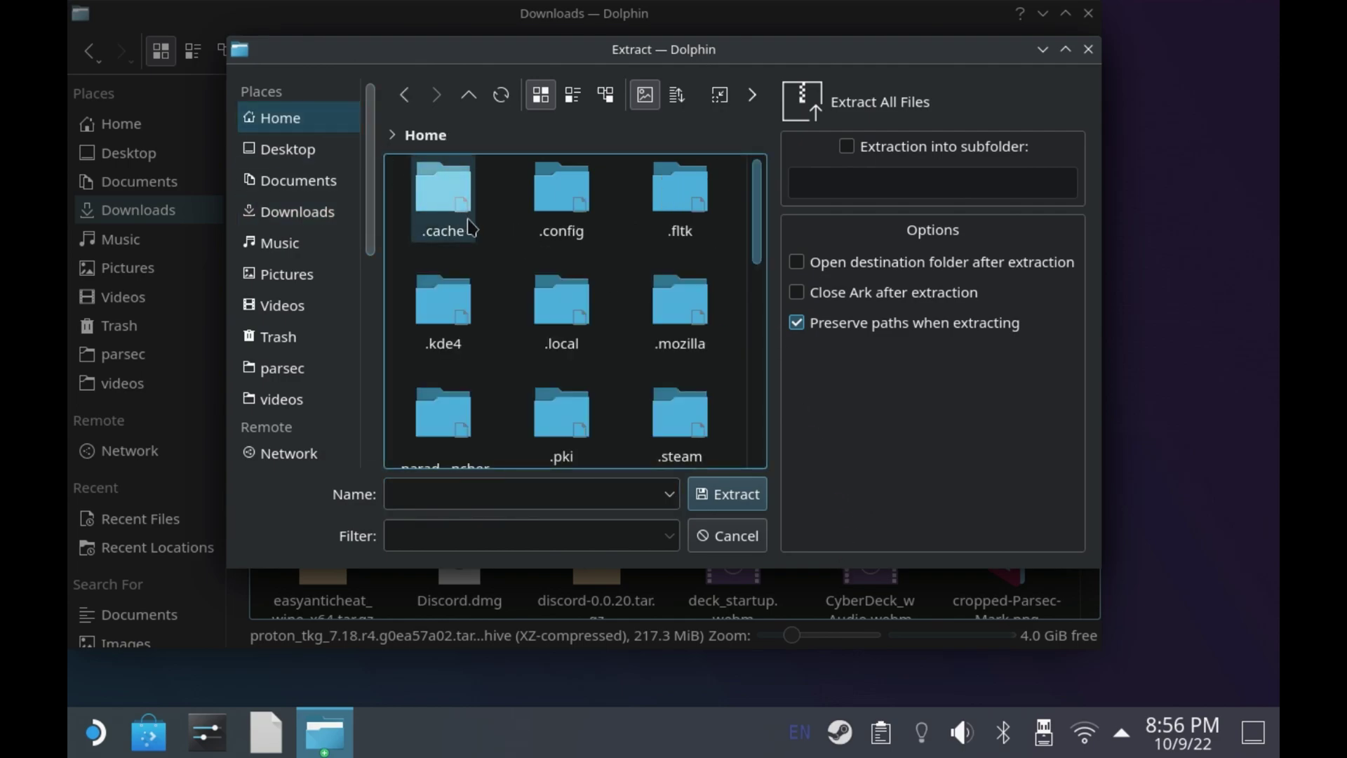
pyautogui.click(752, 95)
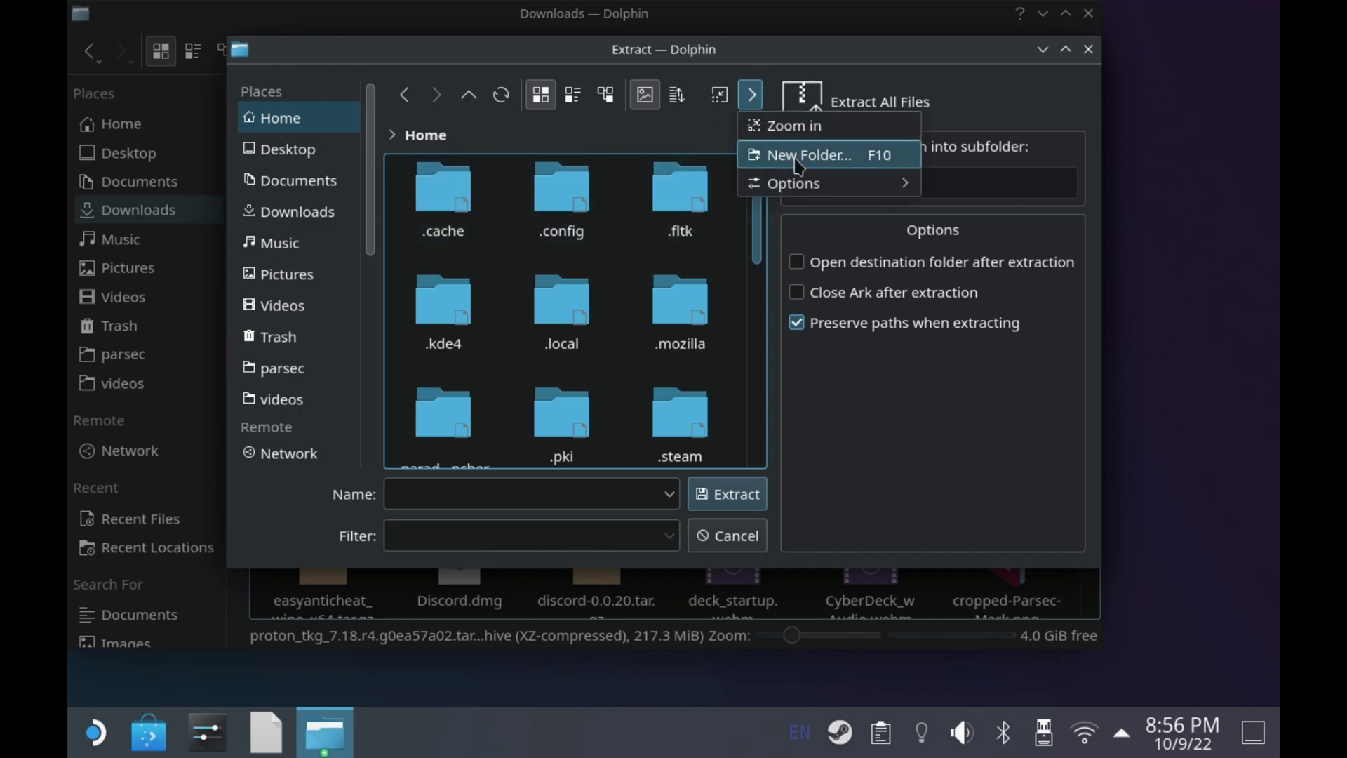
pyautogui.moveTo(816, 181)
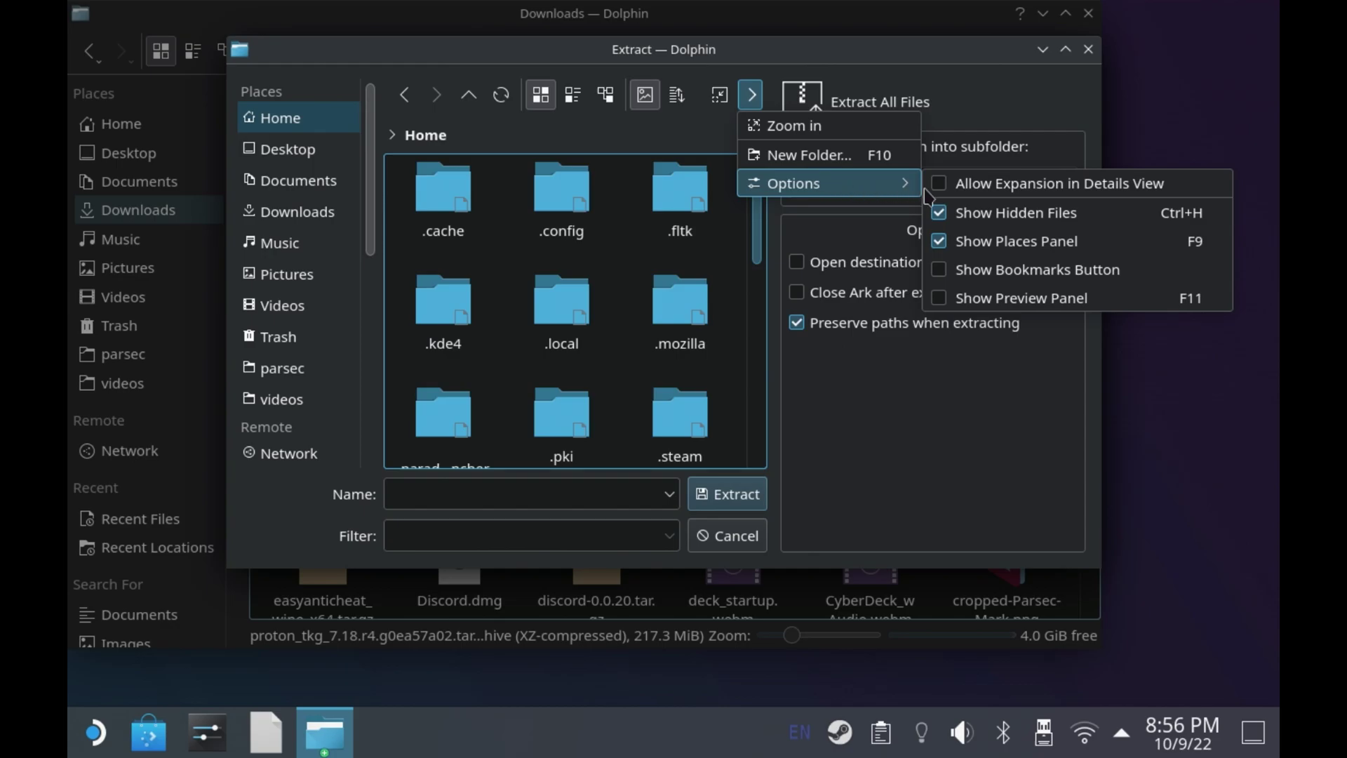
pyautogui.click(673, 234)
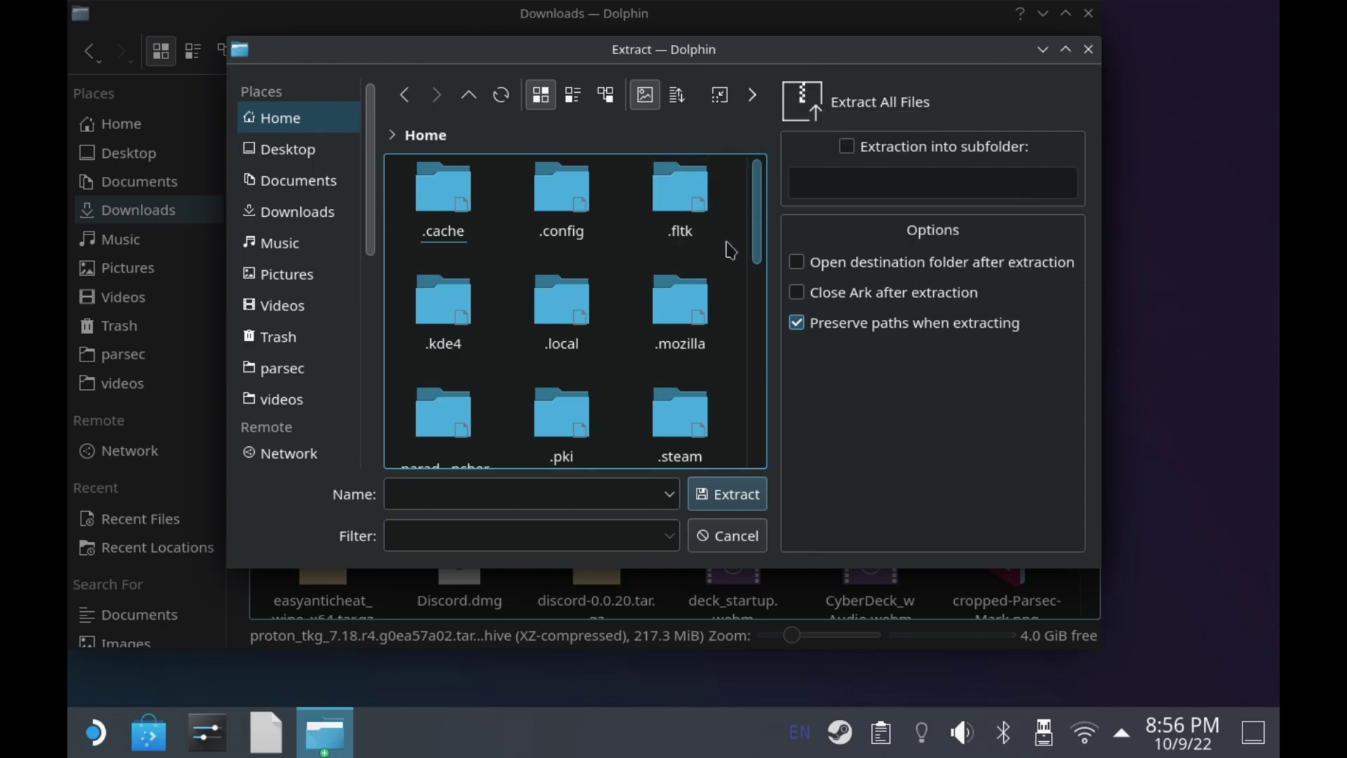
# Step: Extract the archive into the .steam/steam/compatibilitytools.d folder
pyautogui.doubleClick(672, 403)
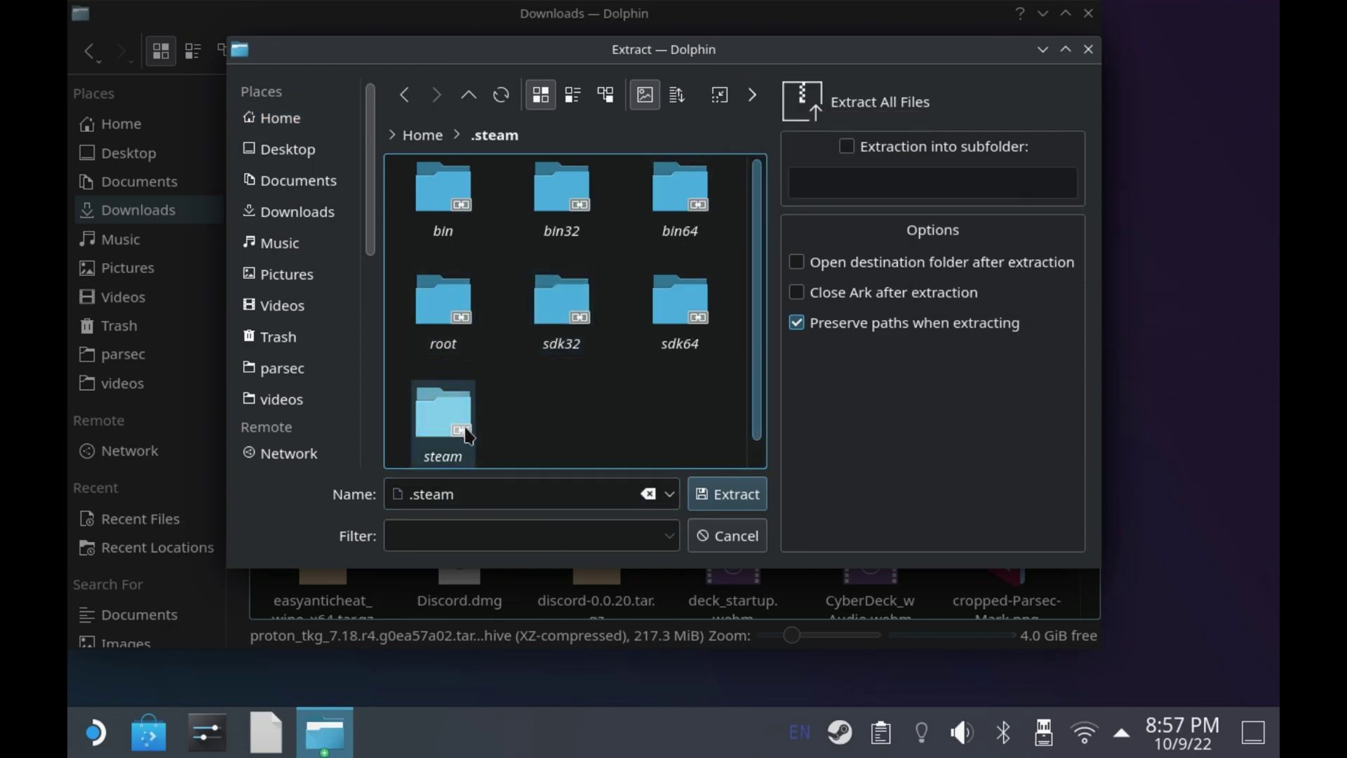
pyautogui.doubleClick(466, 431)
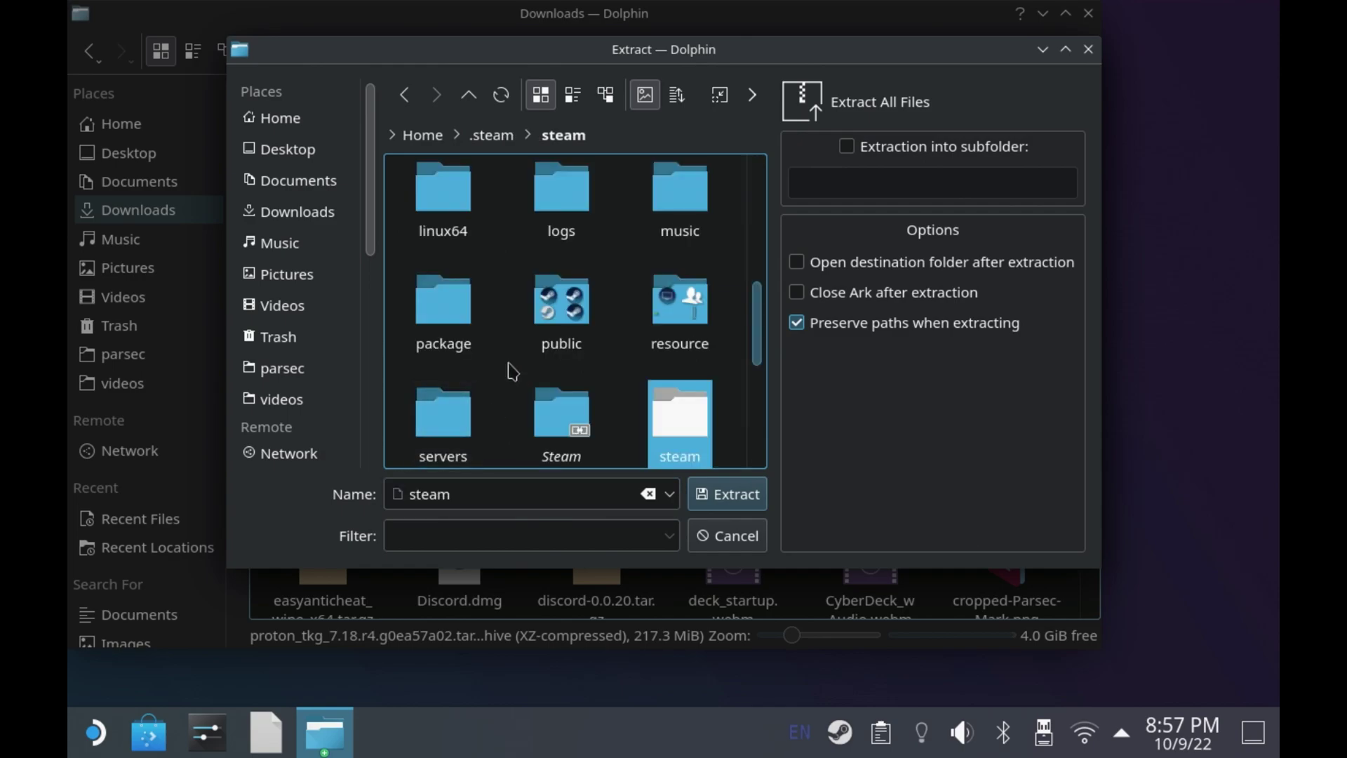
pyautogui.scroll(-3, 513, 358)
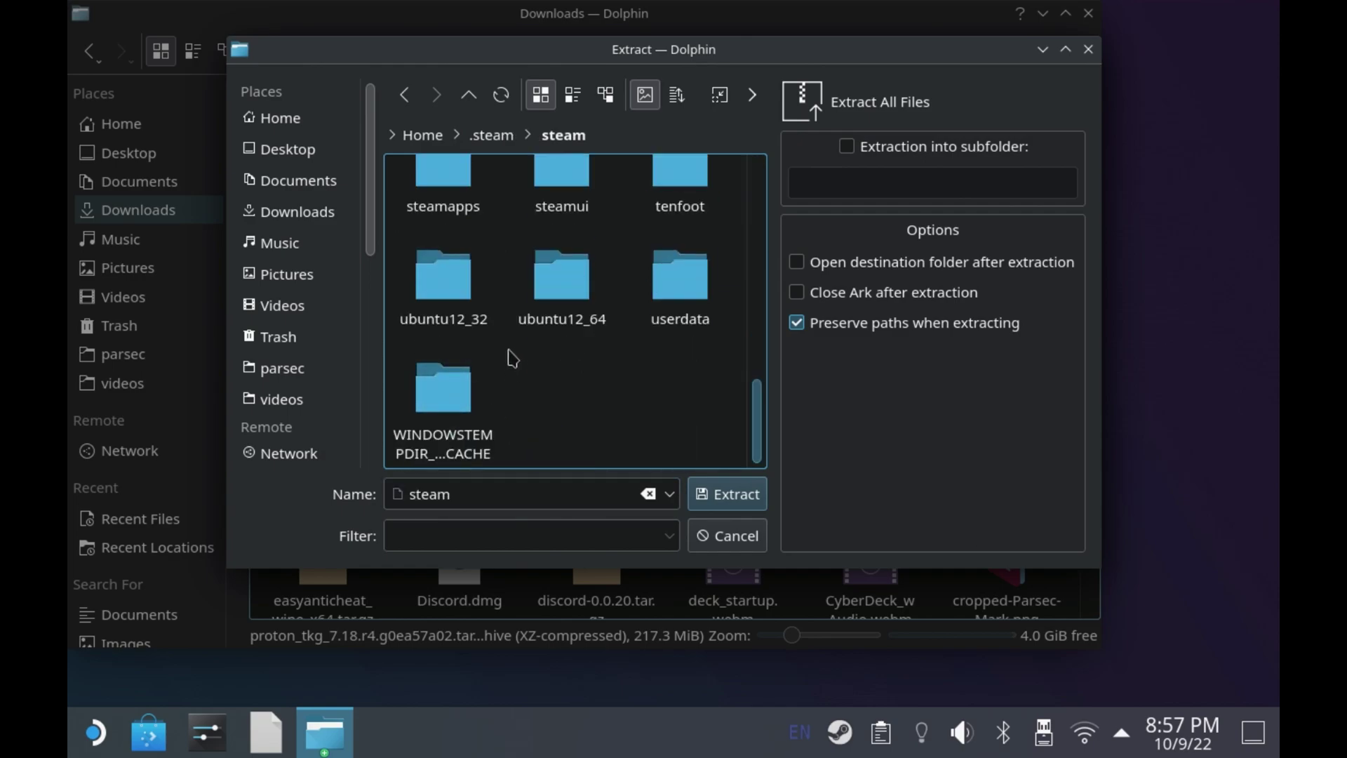
pyautogui.scroll(5, 513, 359)
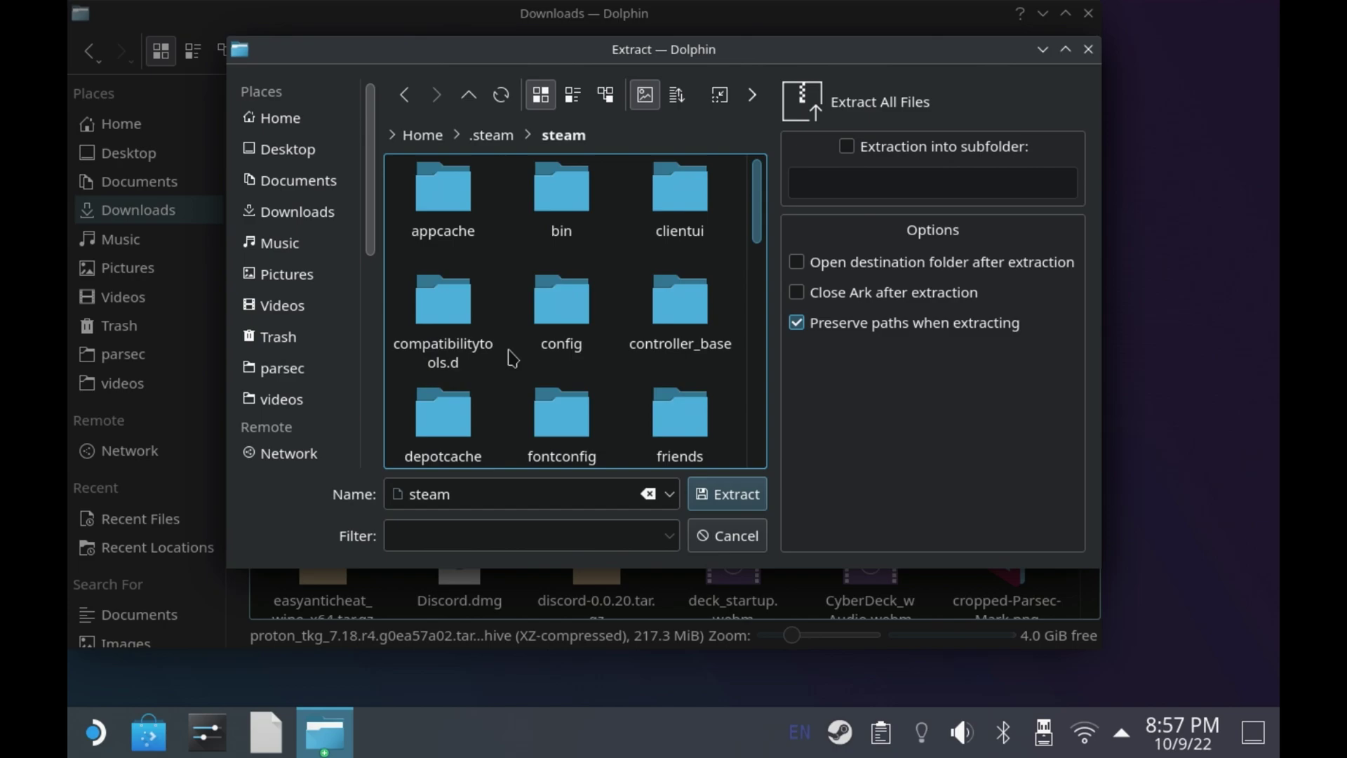
pyautogui.doubleClick(441, 283)
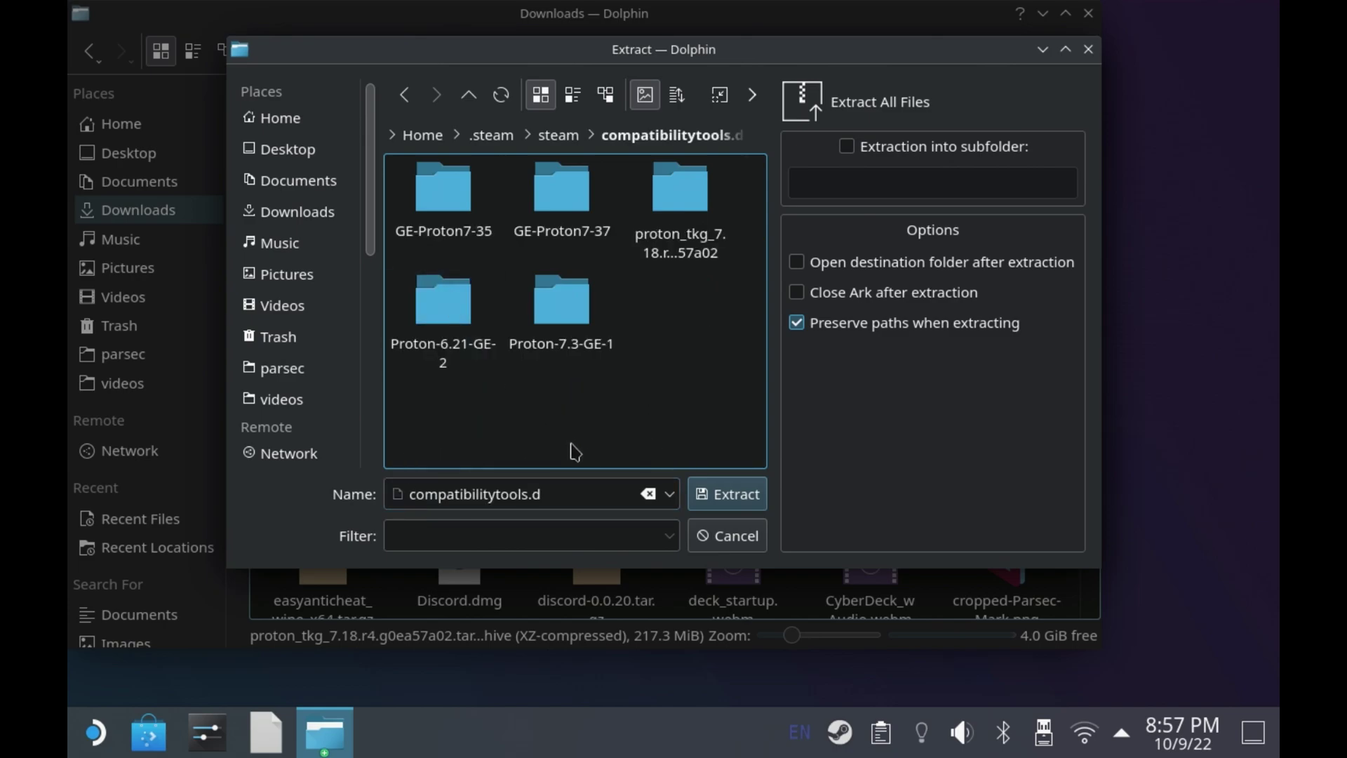
pyautogui.click(727, 494)
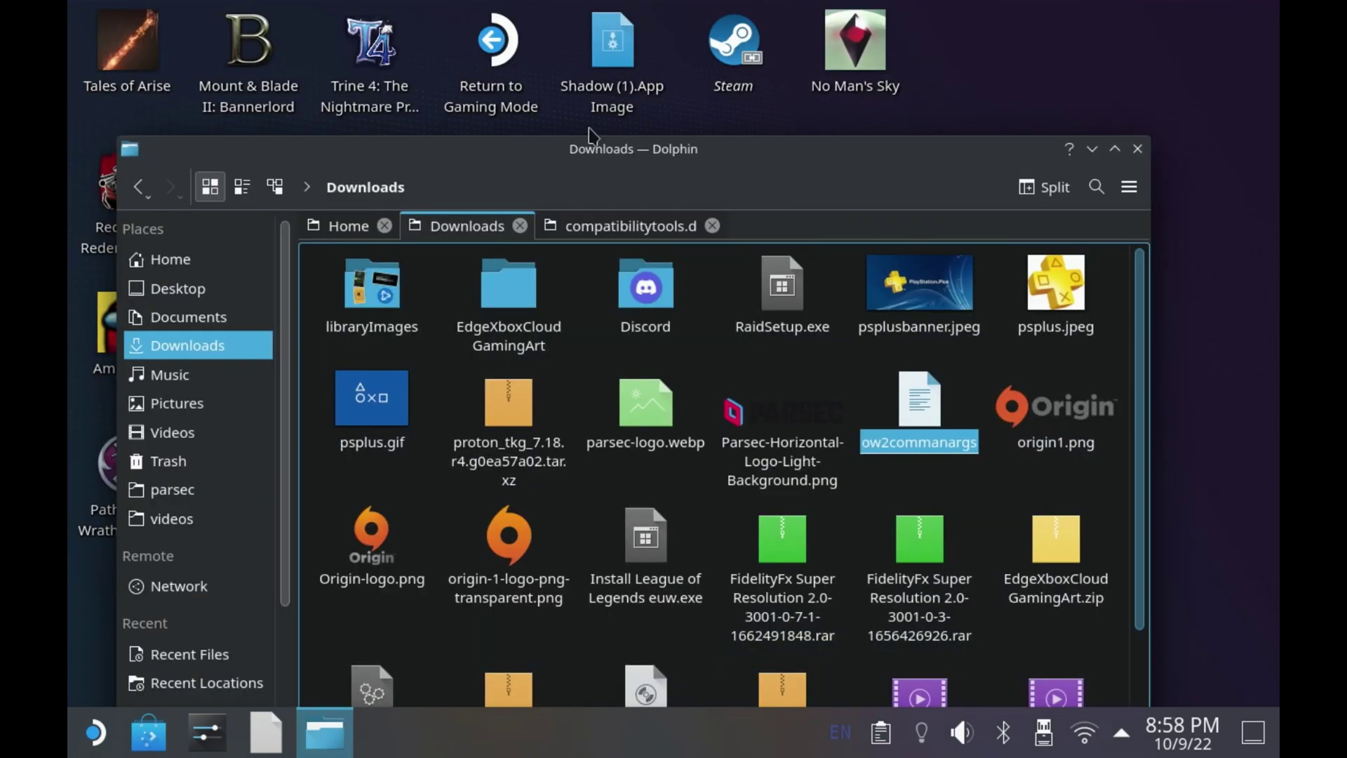
# Step: Launch Steam and copy the line DXVK_HUD=compiler %command% --exec="launch Pro" from the ow2commandargs text file
pyautogui.click(709, 68)
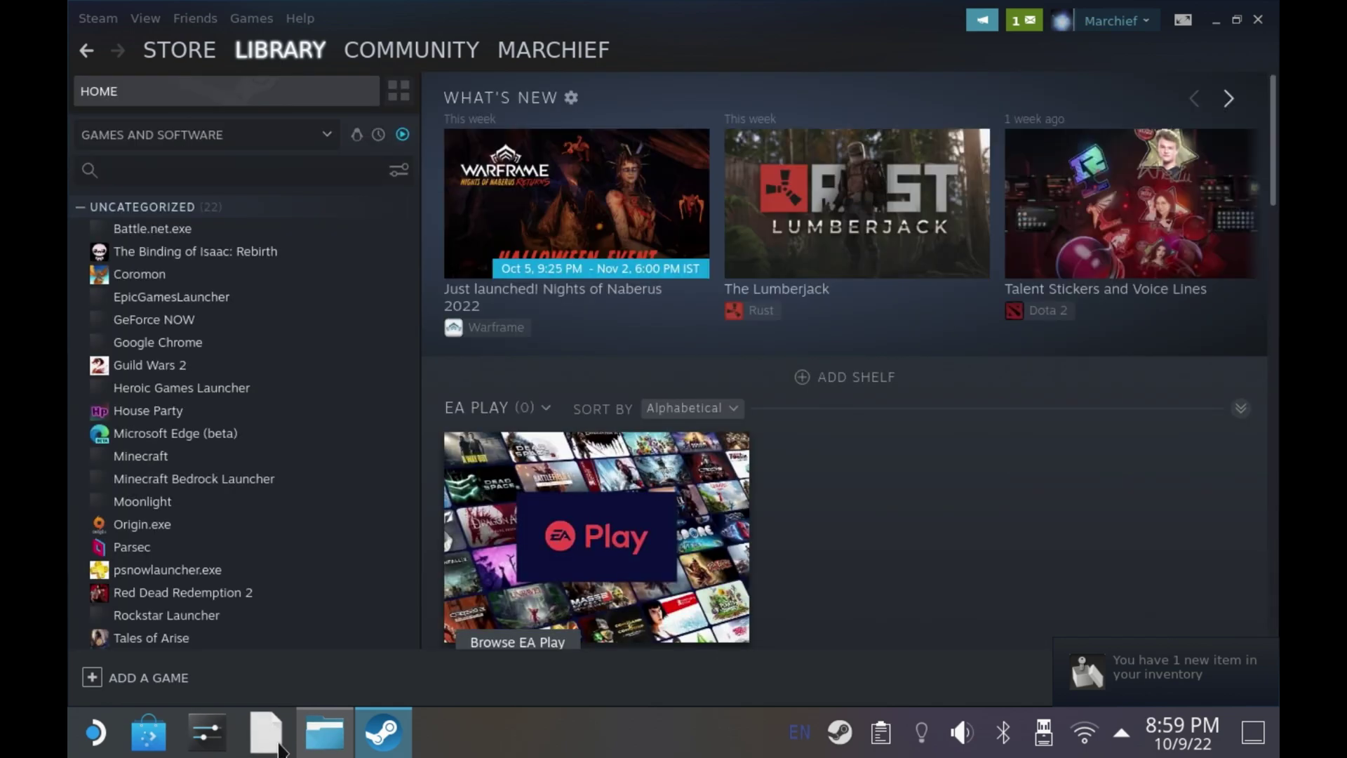
pyautogui.click(308, 744)
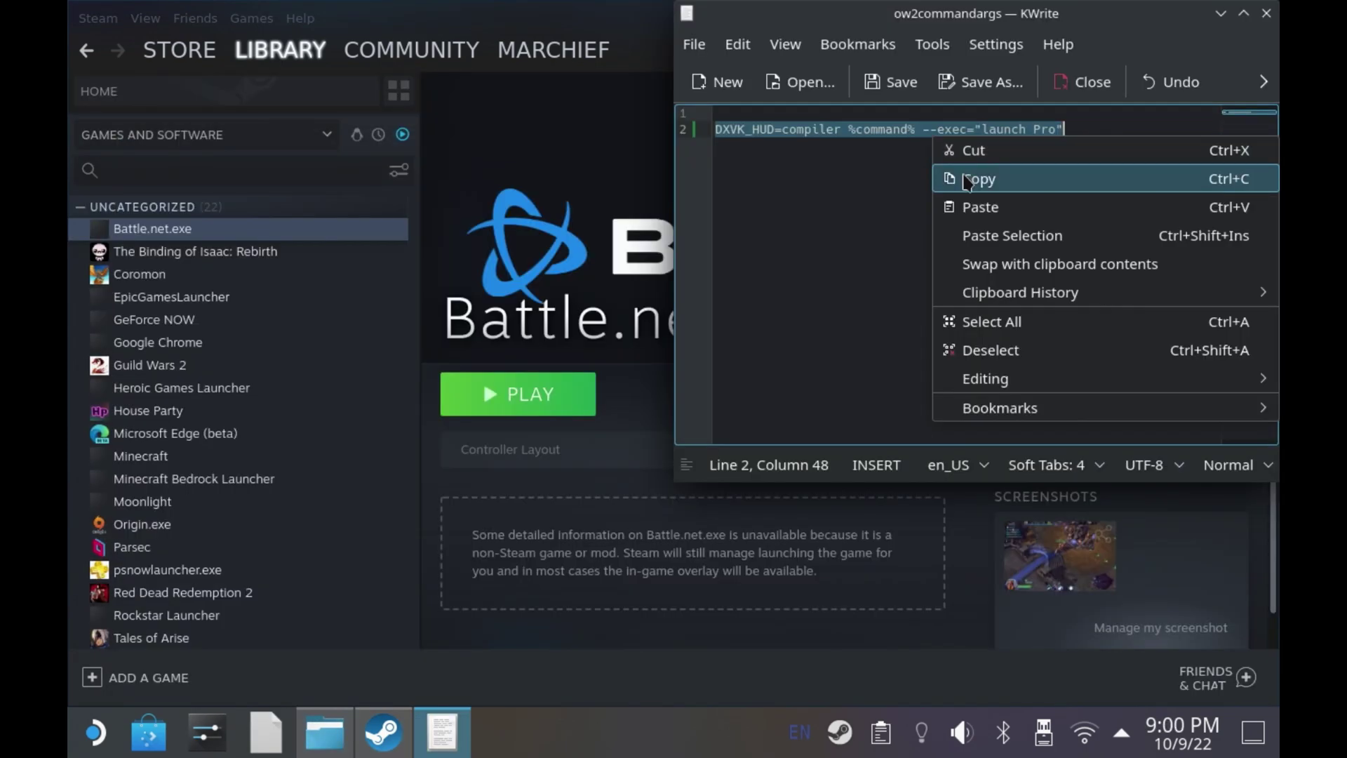
pyautogui.click(968, 180)
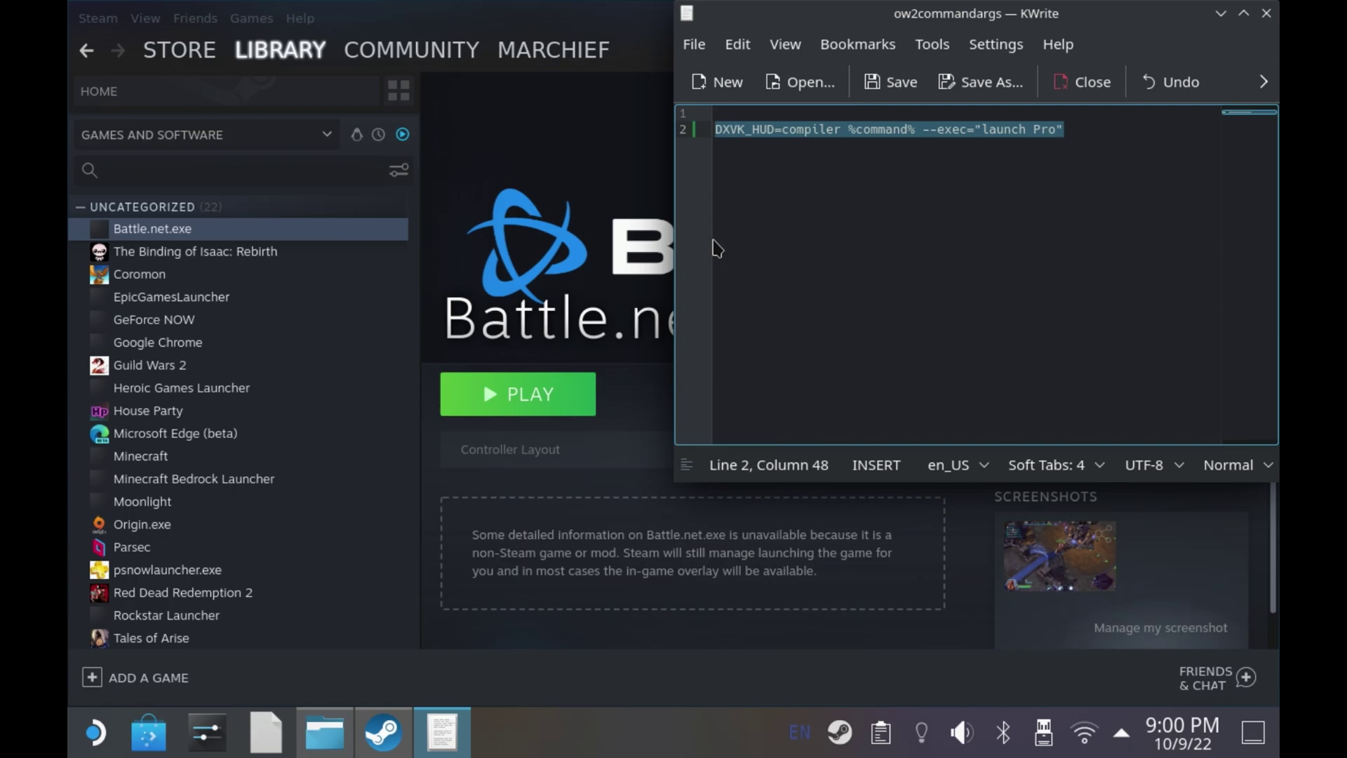
# Step: In Steam, open the Battle.net.exe properties and paste DXVK_HUD=compiler %command% --exec="launch Pro" as its launch options
pyautogui.click(315, 237)
pyautogui.rightClick(315, 236)
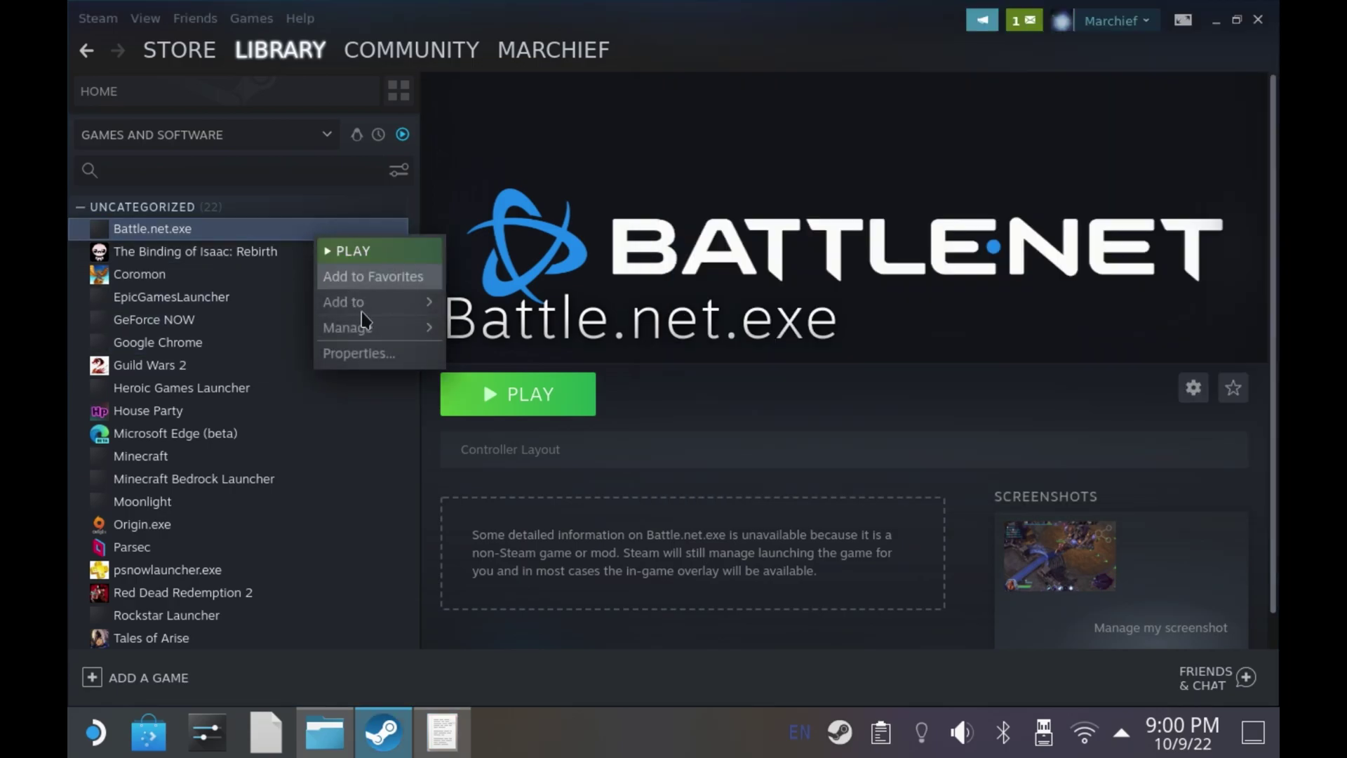
pyautogui.moveTo(398, 335)
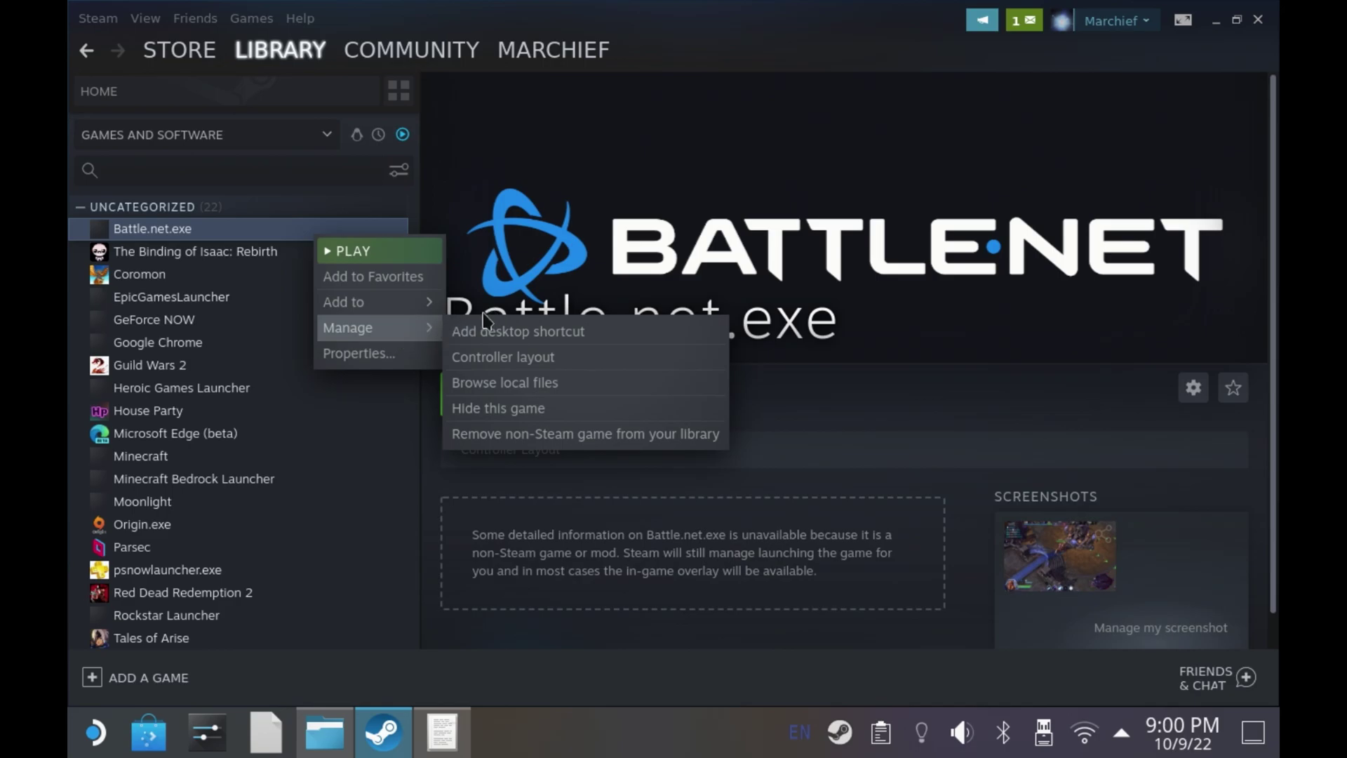
pyautogui.click(446, 218)
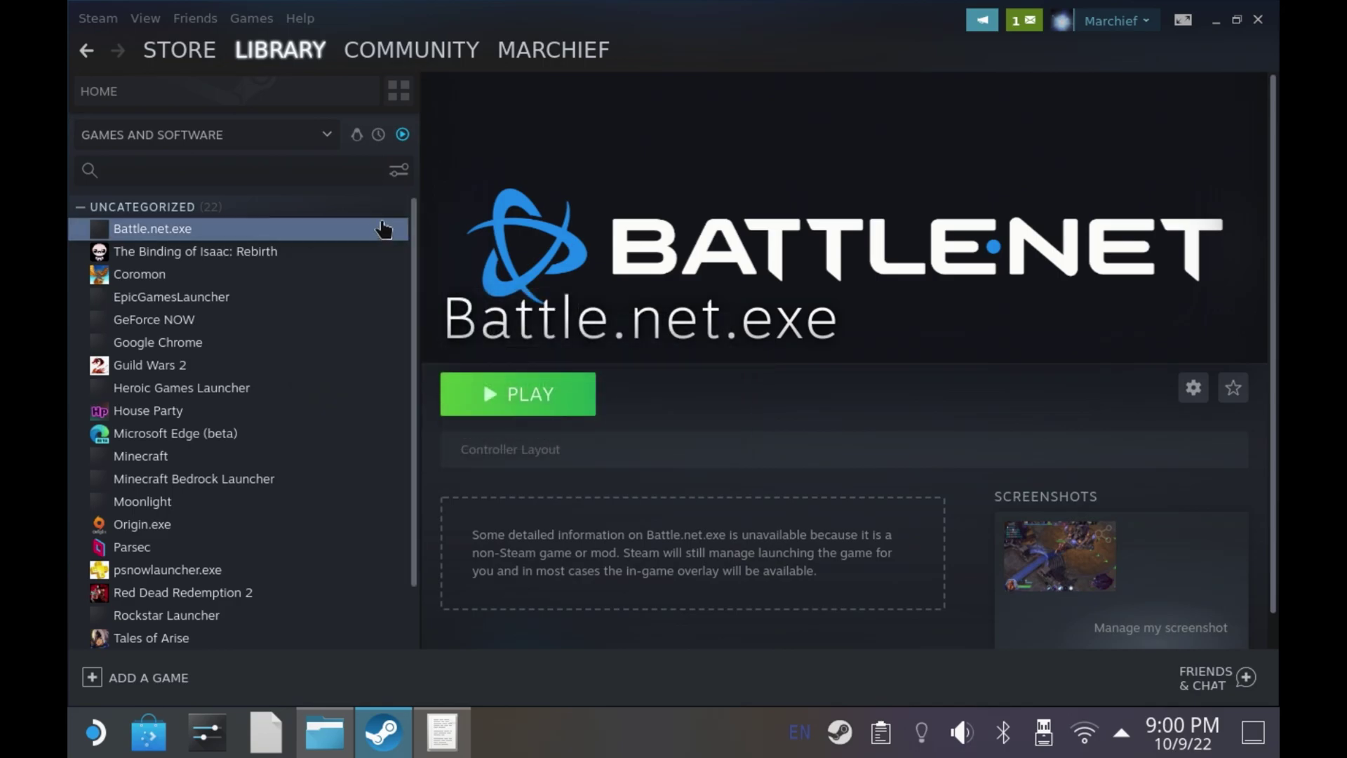
pyautogui.rightClick(370, 219)
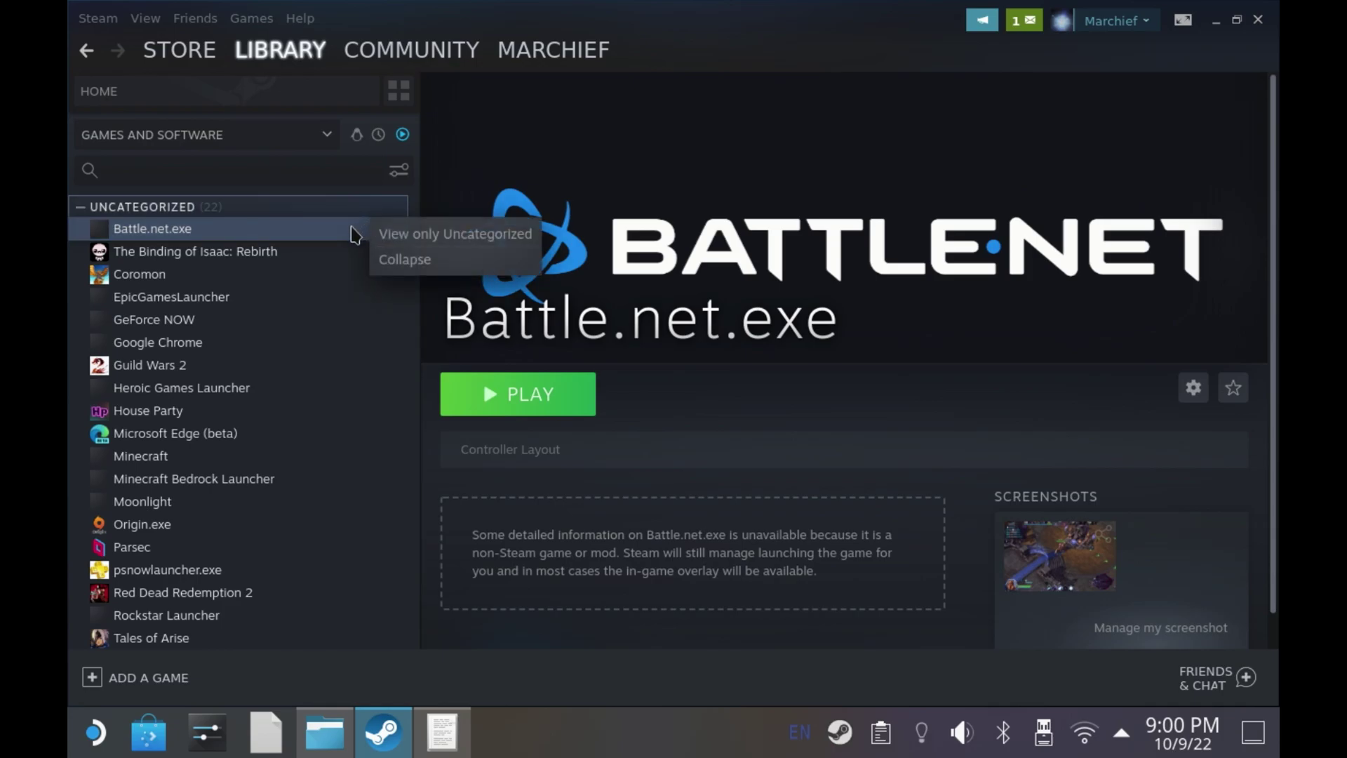
pyautogui.rightClick(356, 230)
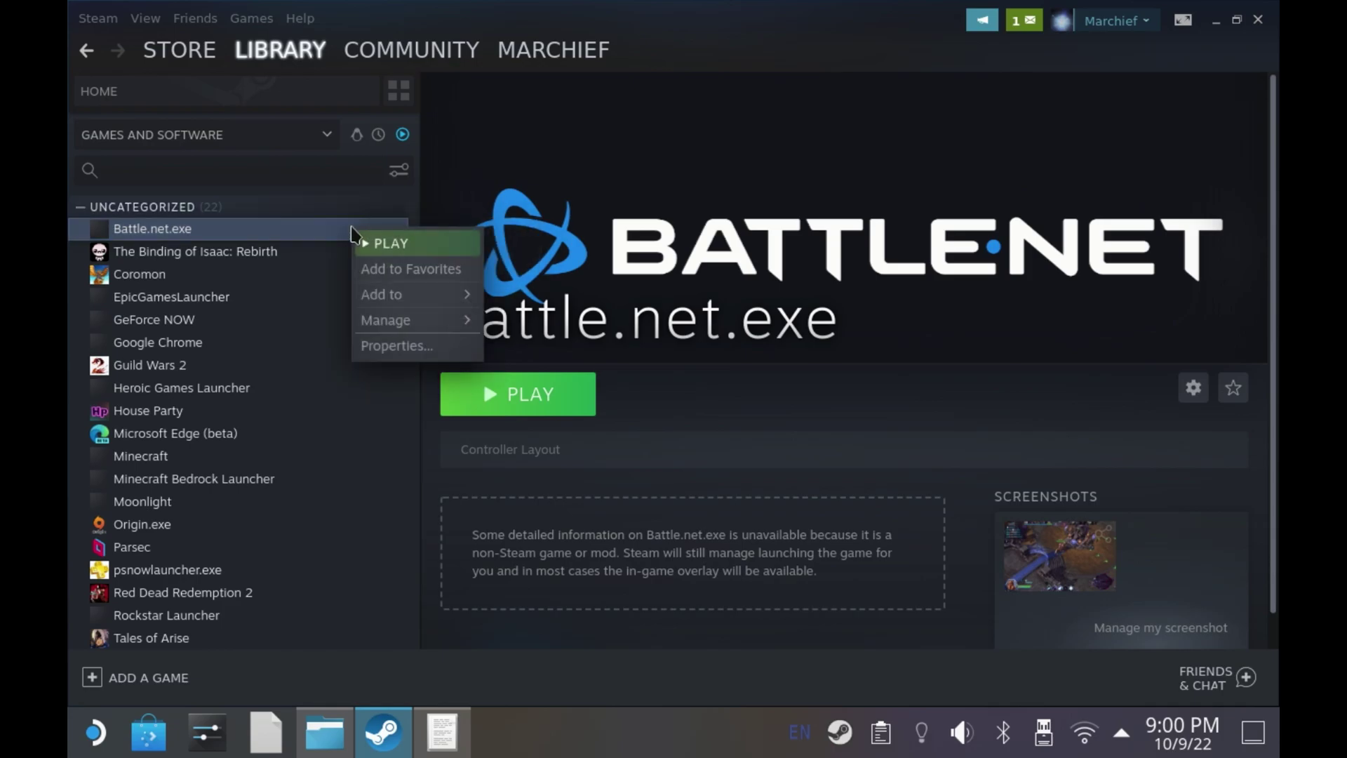
pyautogui.click(394, 346)
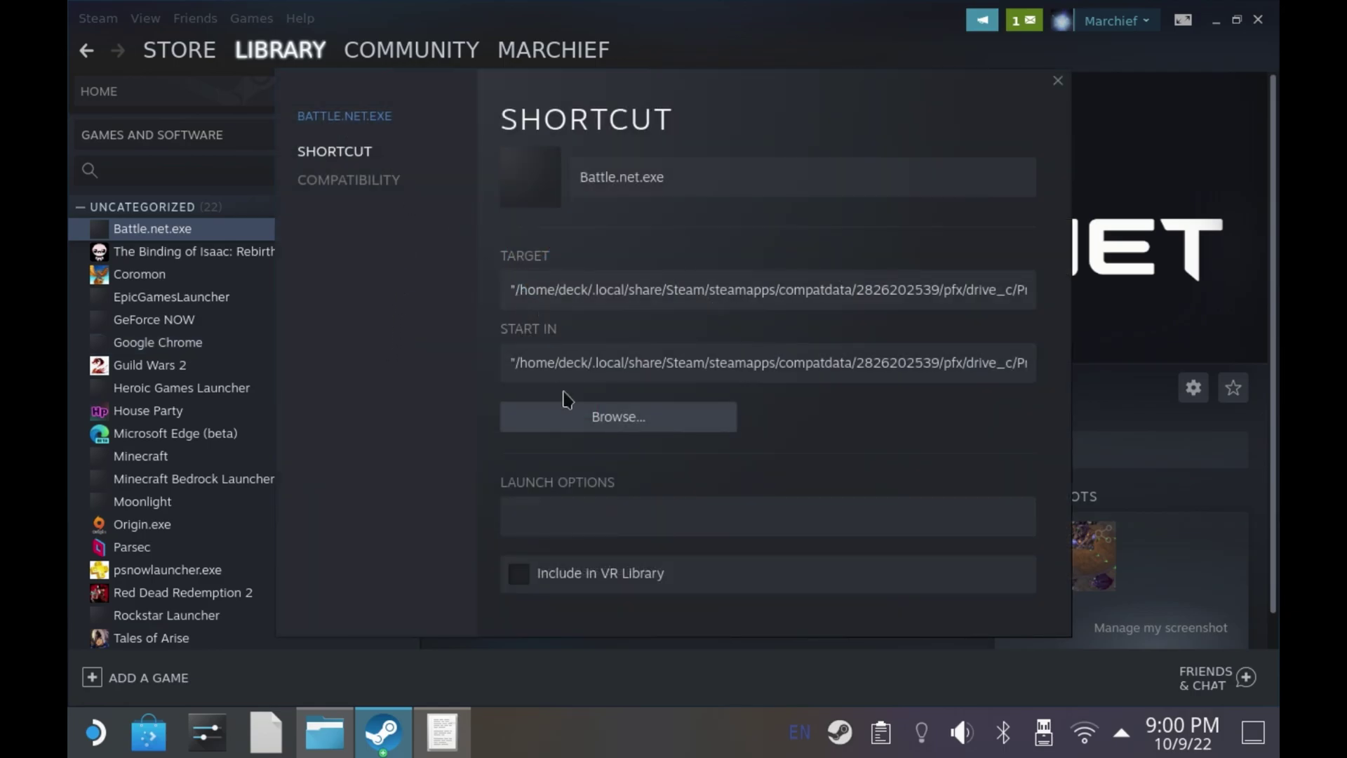
pyautogui.click(548, 516)
pyautogui.rightClick(548, 517)
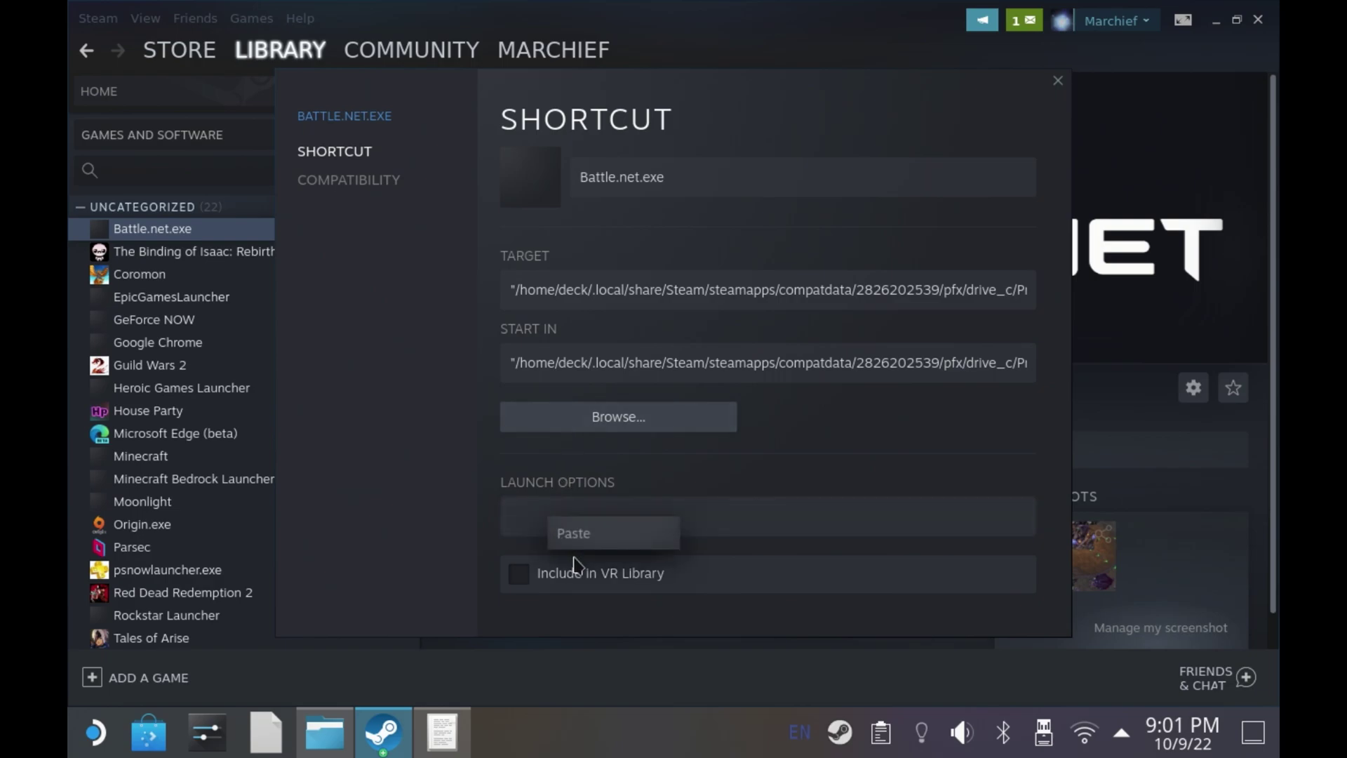
pyautogui.click(576, 544)
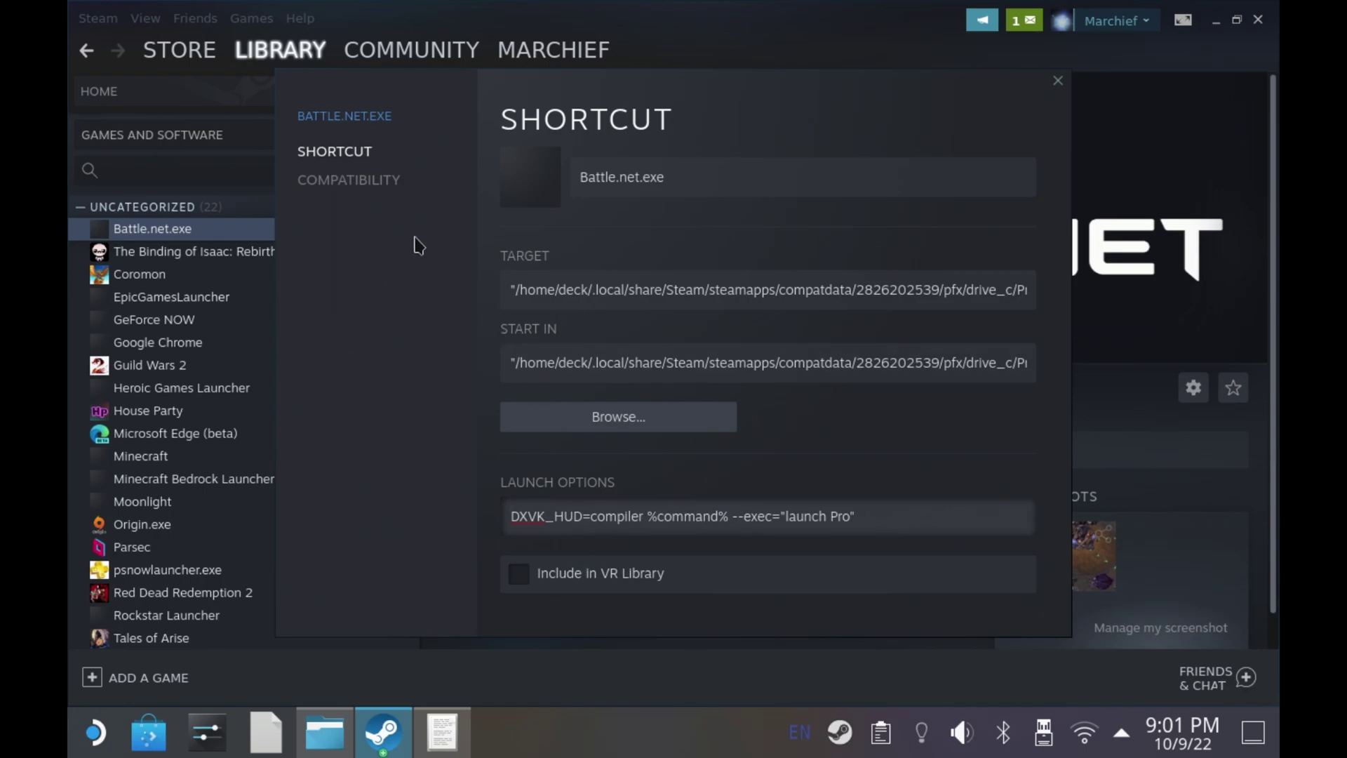
# Step: Choose TKG-proton-7.18.r4.g0ea57a02 as the forced compatibility tool for Battle.net.exe and close its properties
pyautogui.click(381, 181)
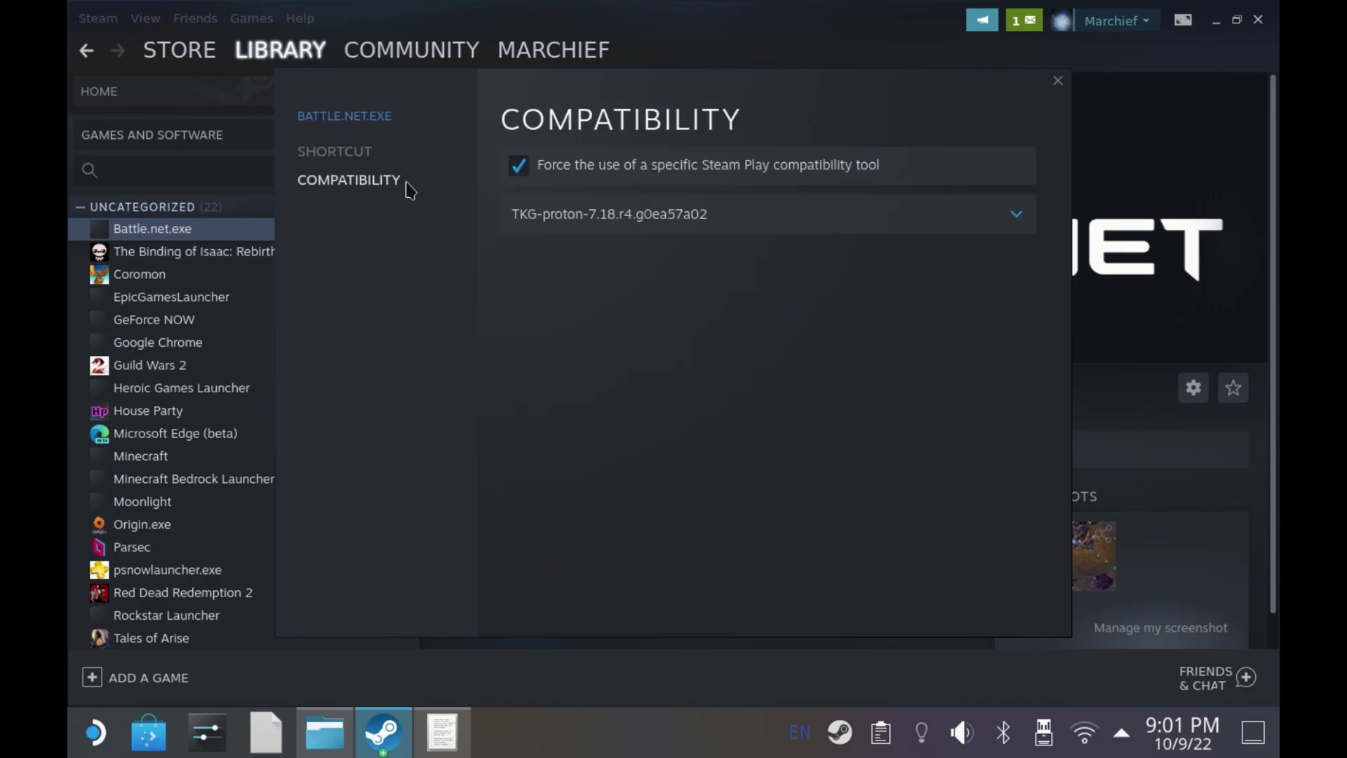
pyautogui.click(651, 216)
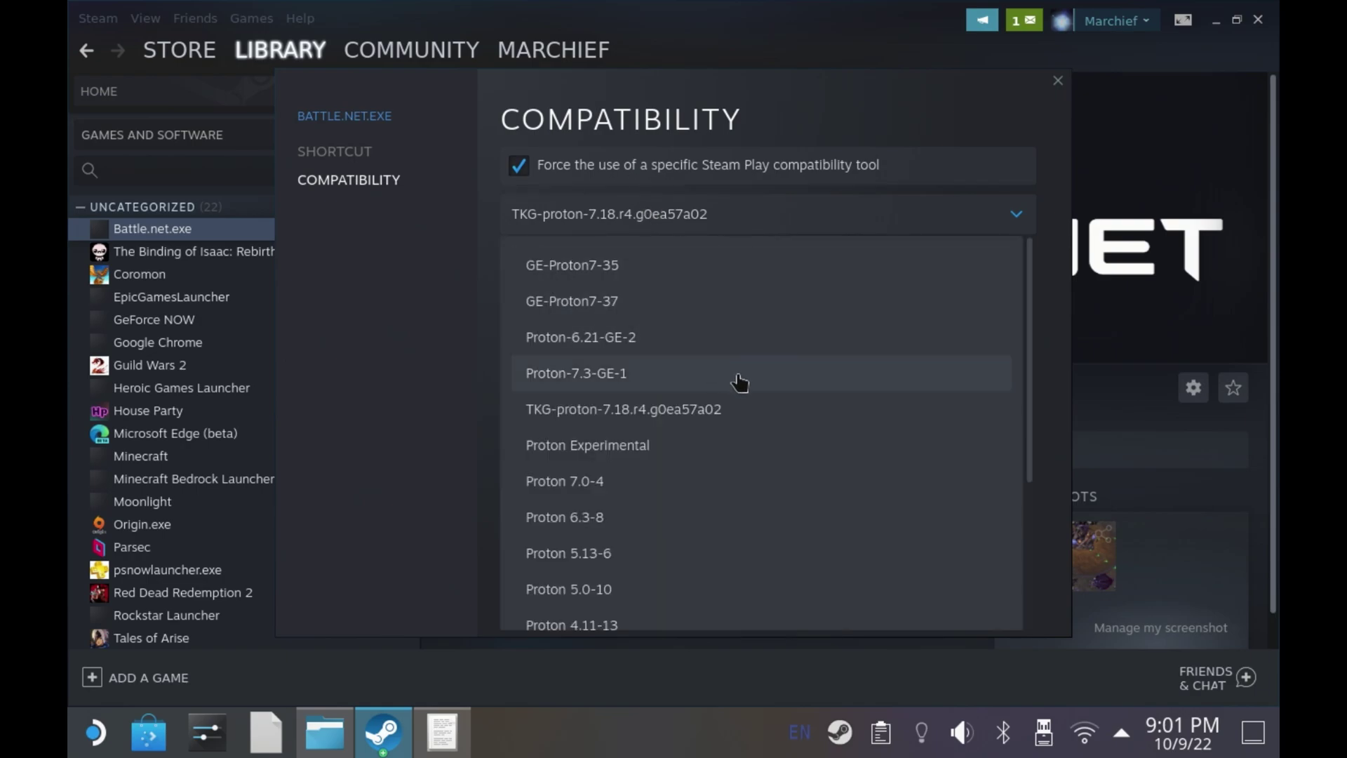
pyautogui.click(799, 419)
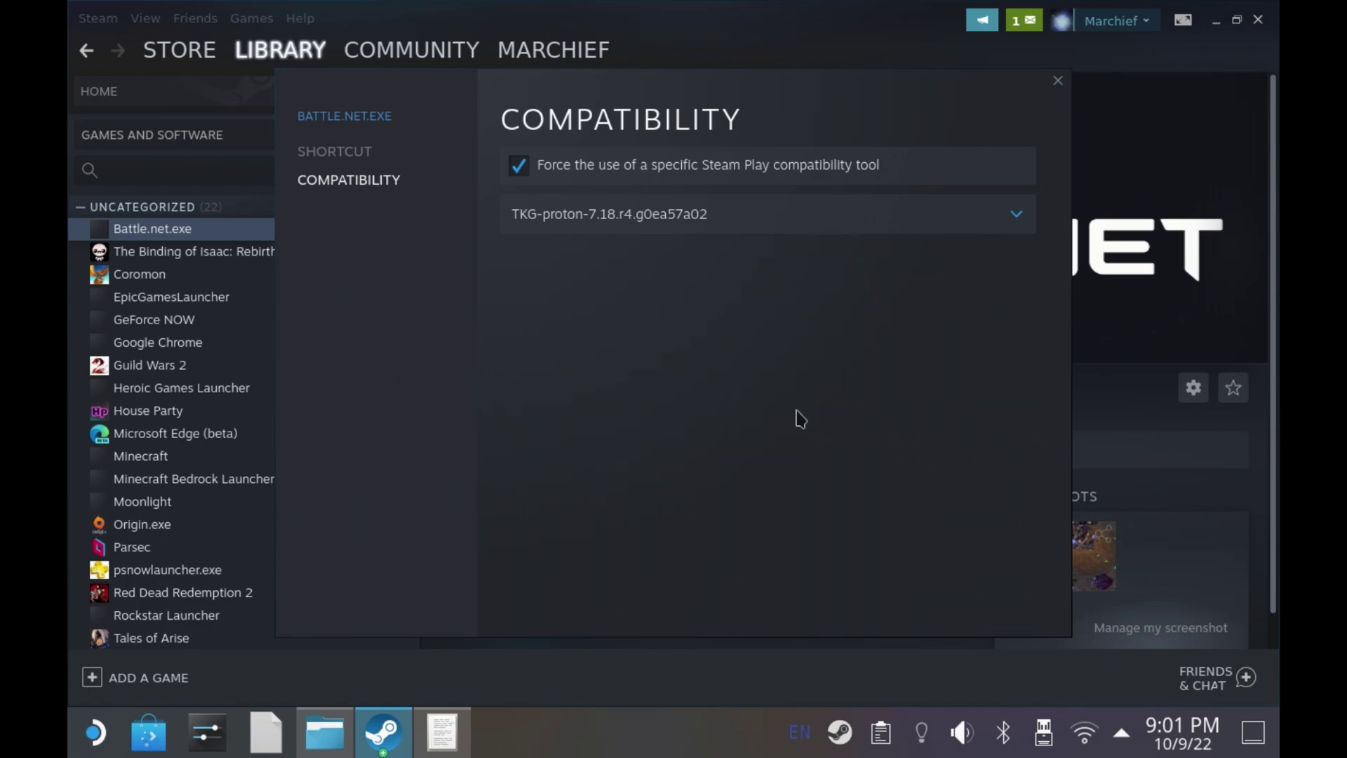
pyautogui.click(1057, 81)
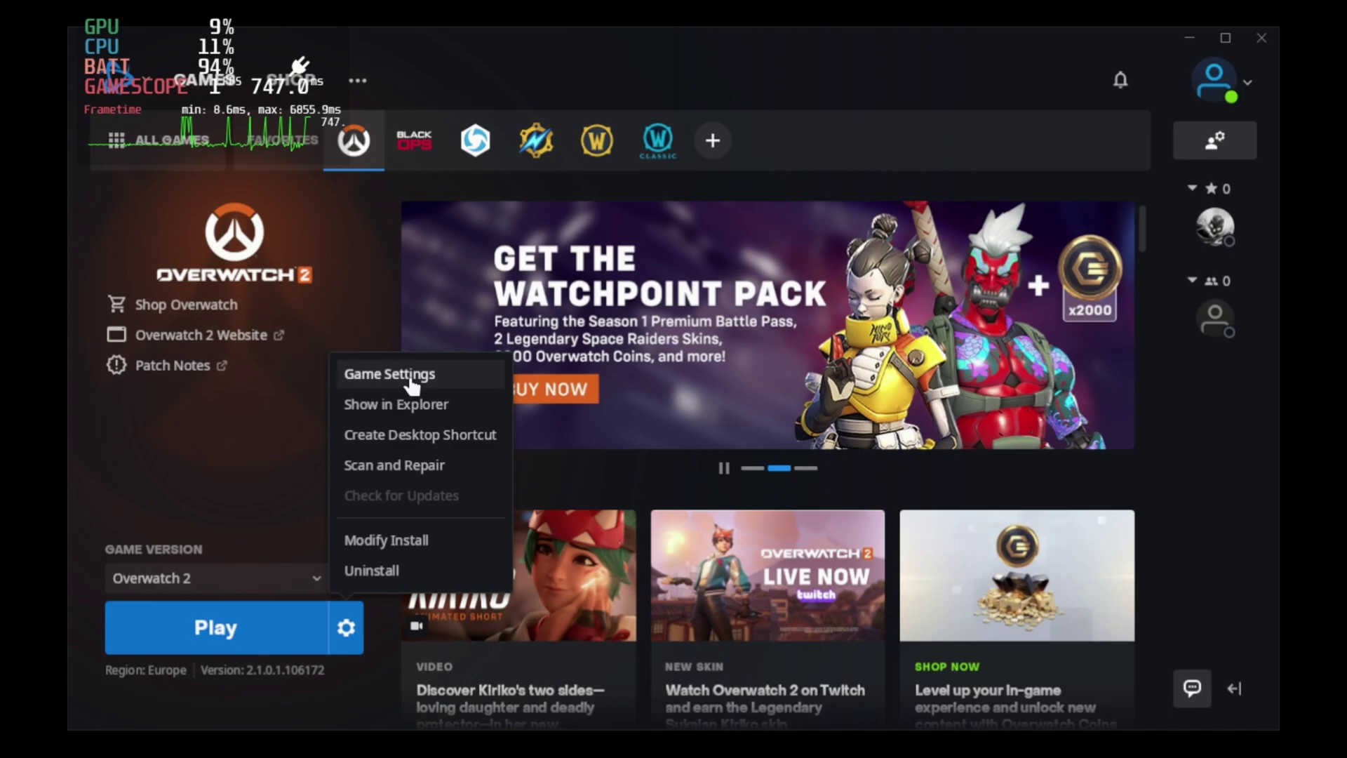
# Step: In the Battle.net launcher, open the Overwatch 2 game settings and reset its in-game options
pyautogui.click(412, 378)
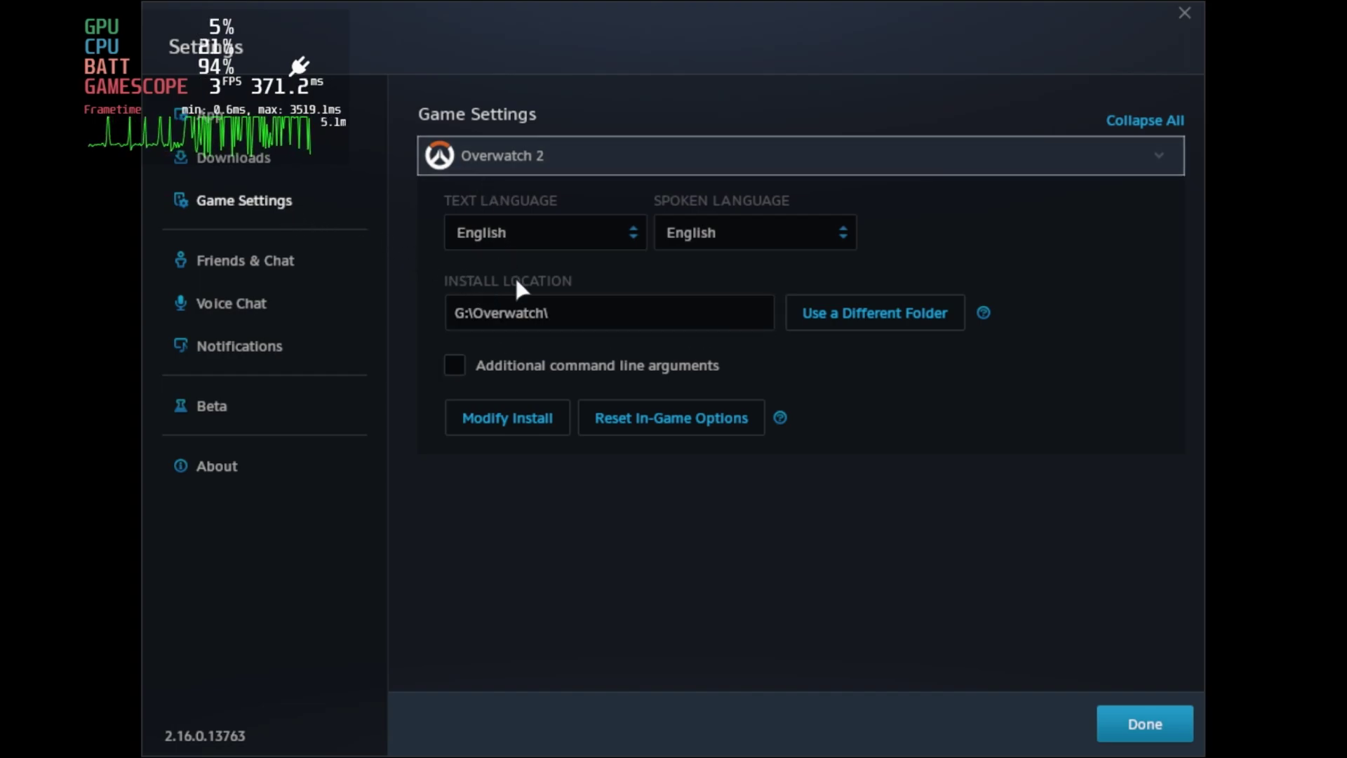
pyautogui.click(640, 420)
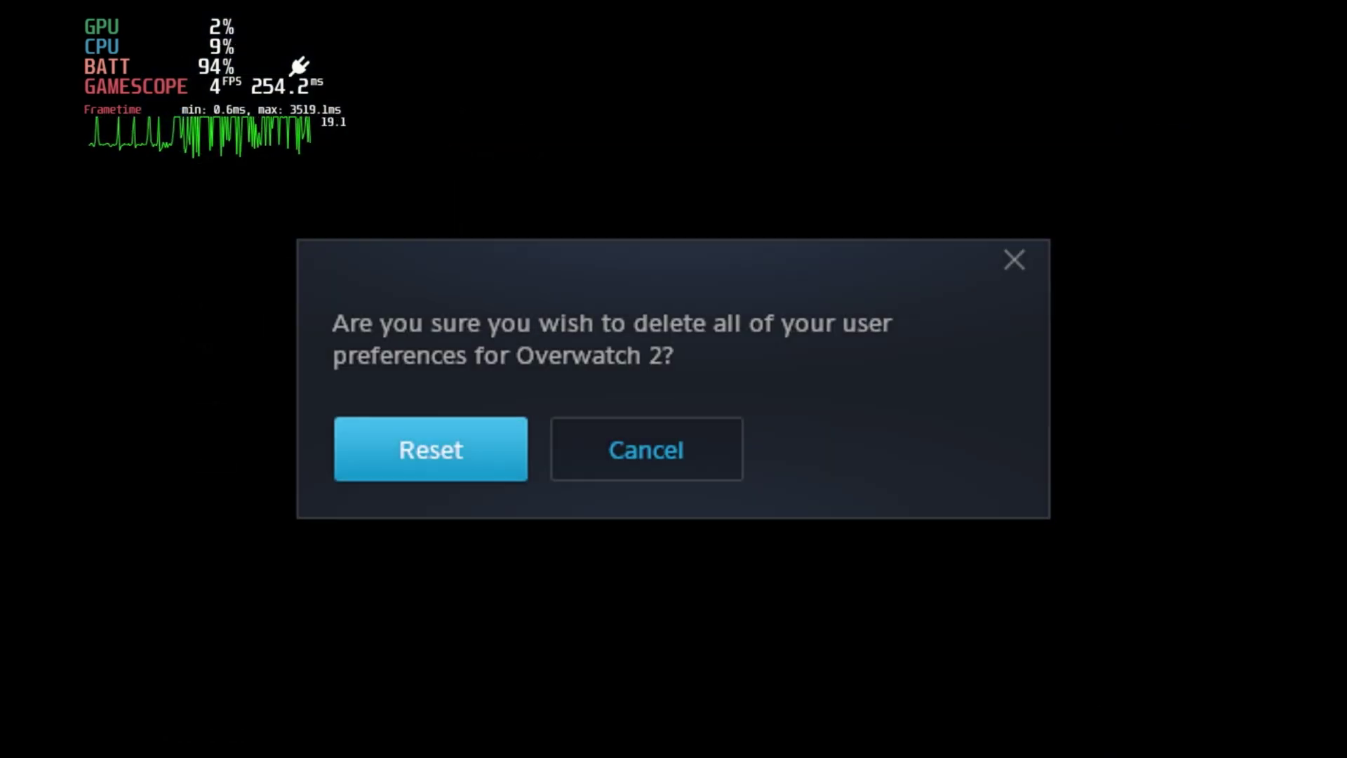
pyautogui.click(421, 471)
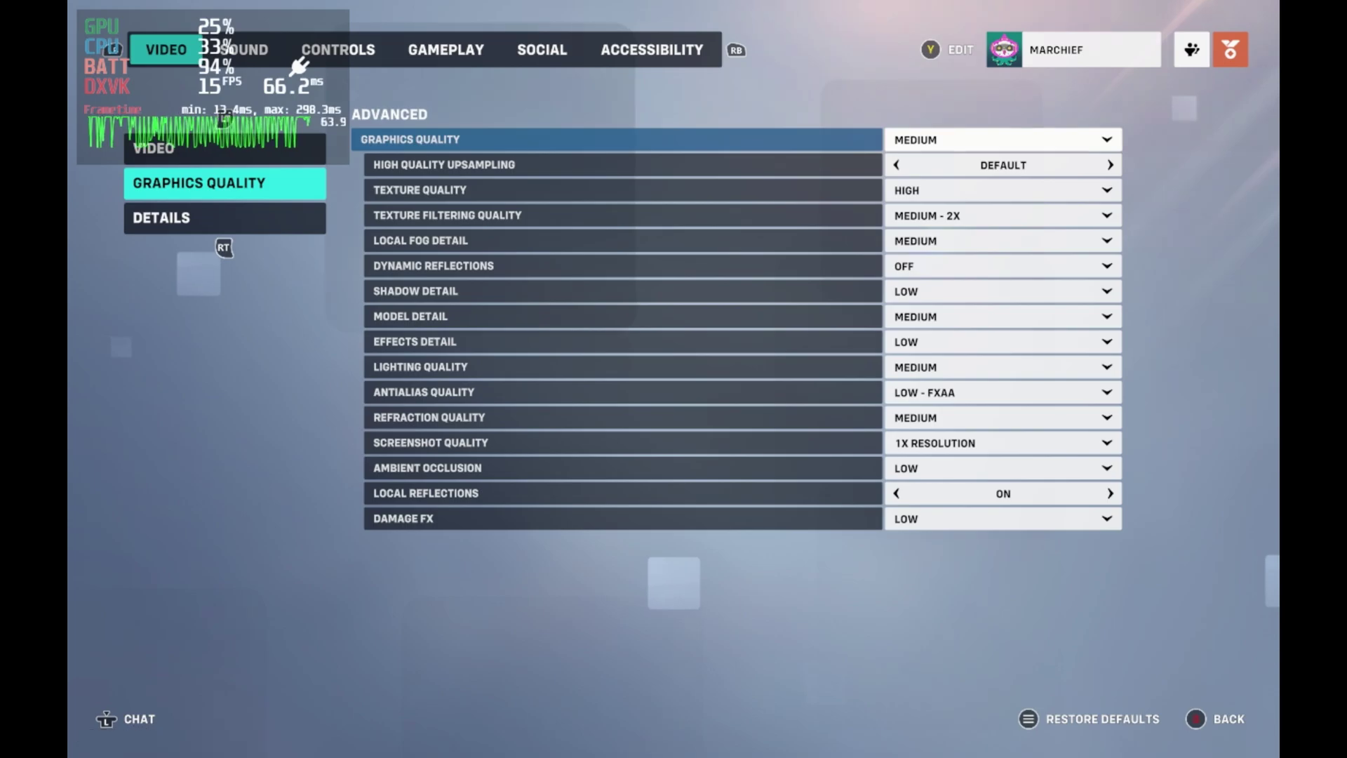
# Step: Review the video display settings in Overwatch 2
pyautogui.press('Up')
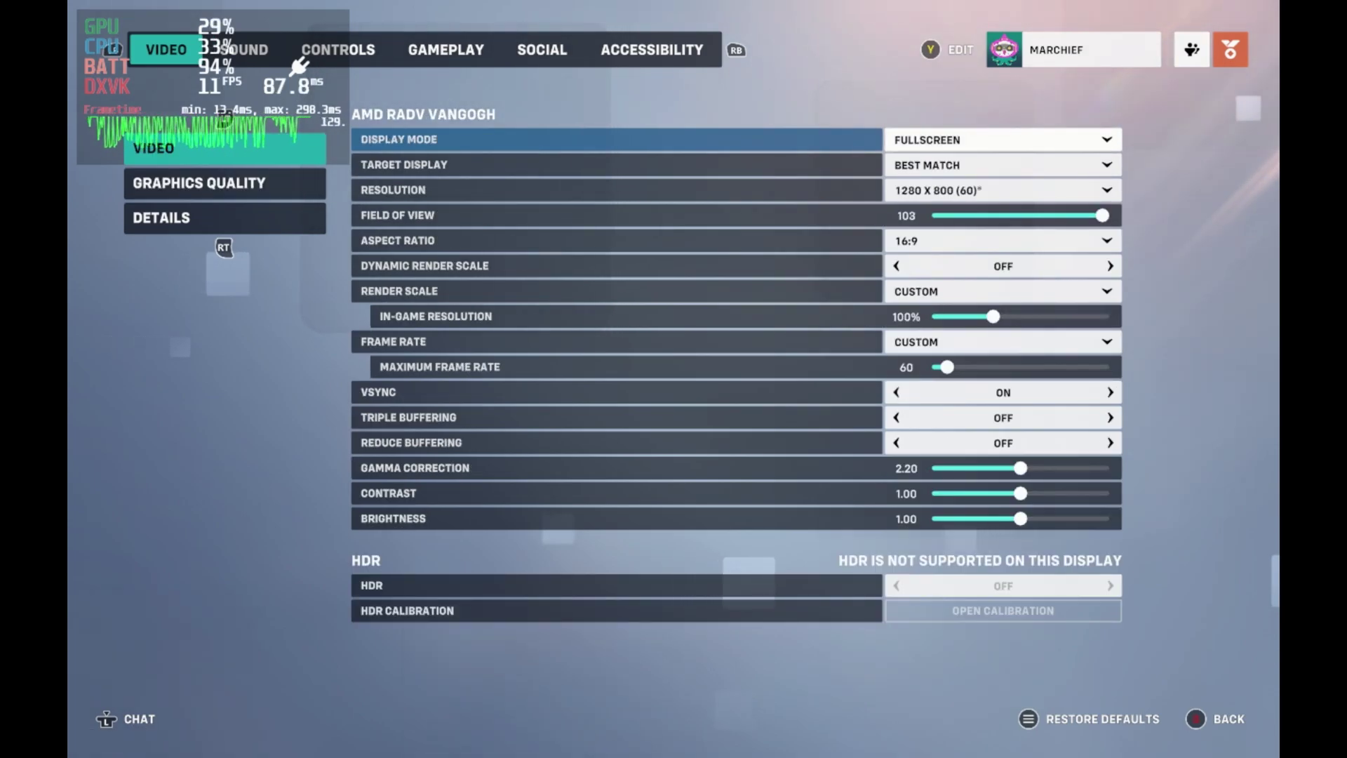
pyautogui.press('Down')
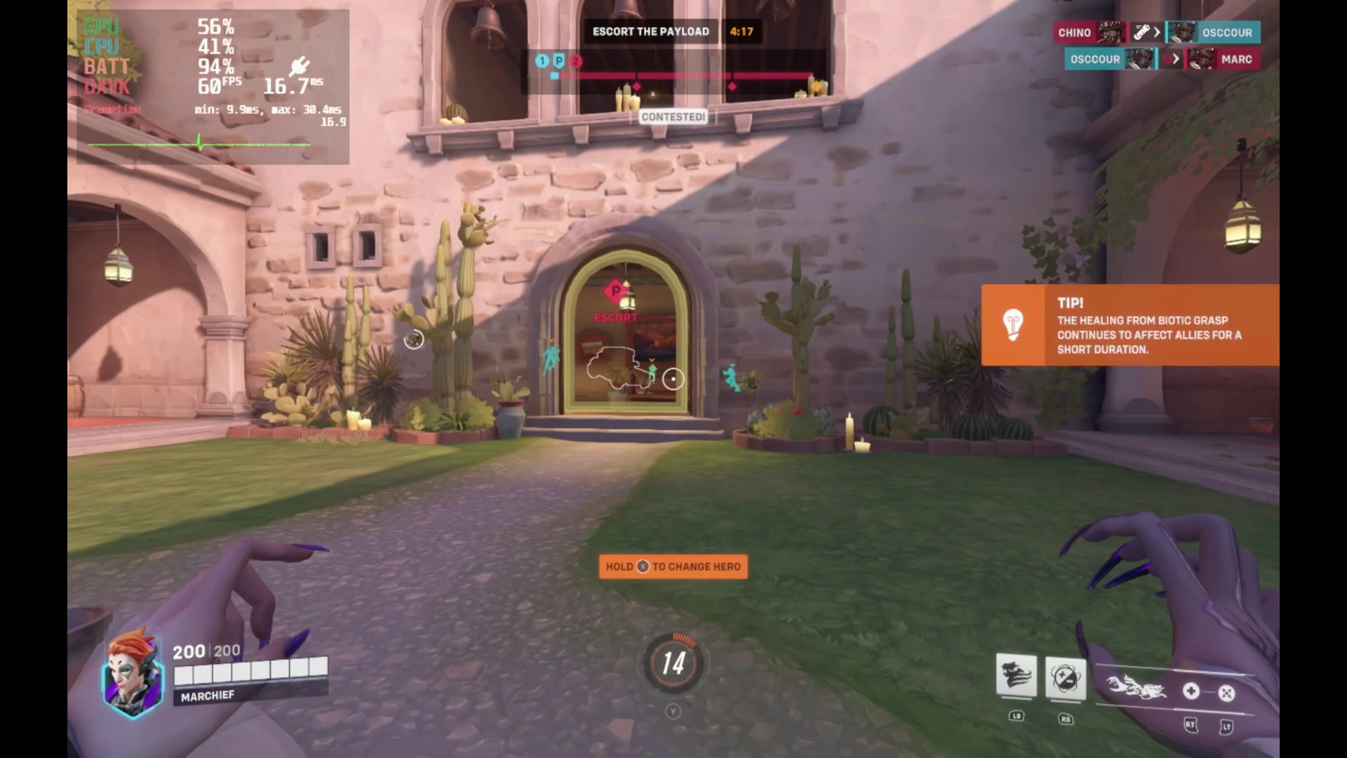
pyautogui.press('w')
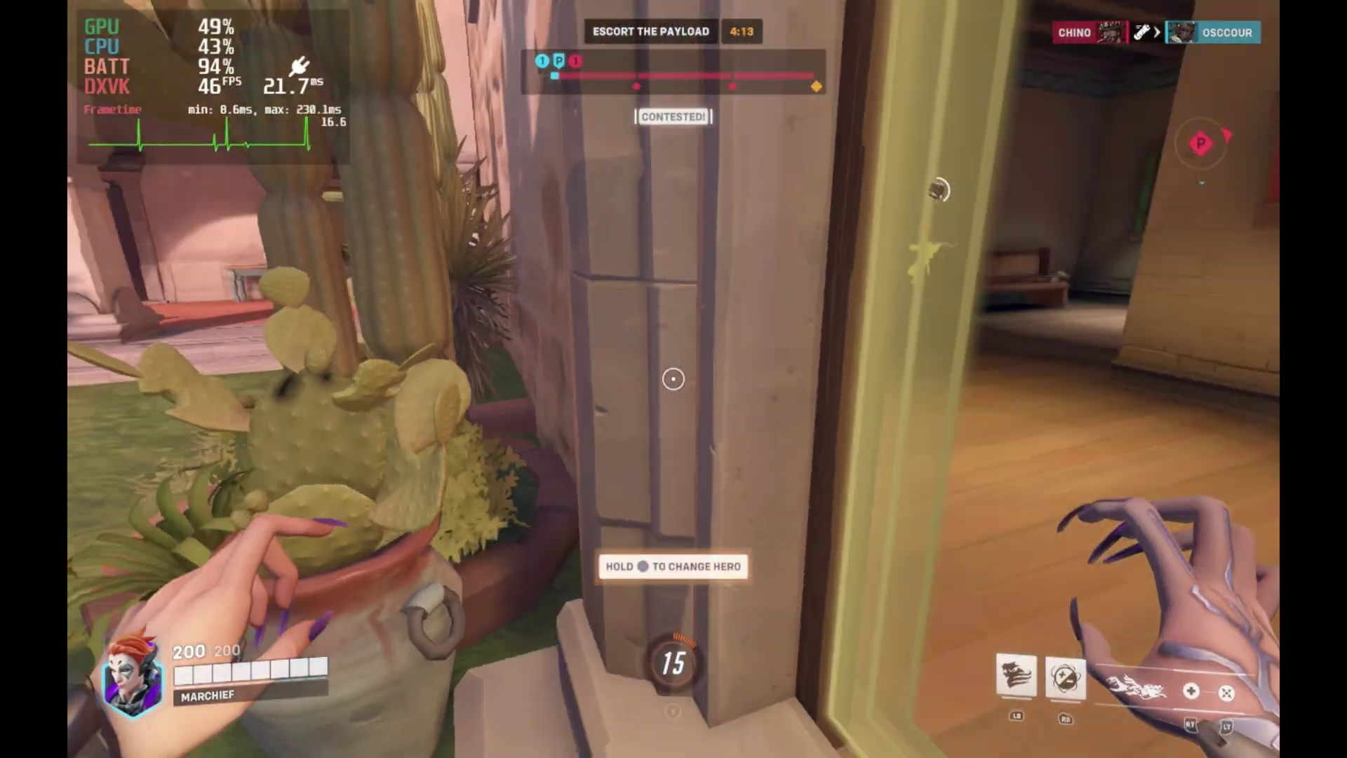
pyautogui.press('w')
pyautogui.press('w')
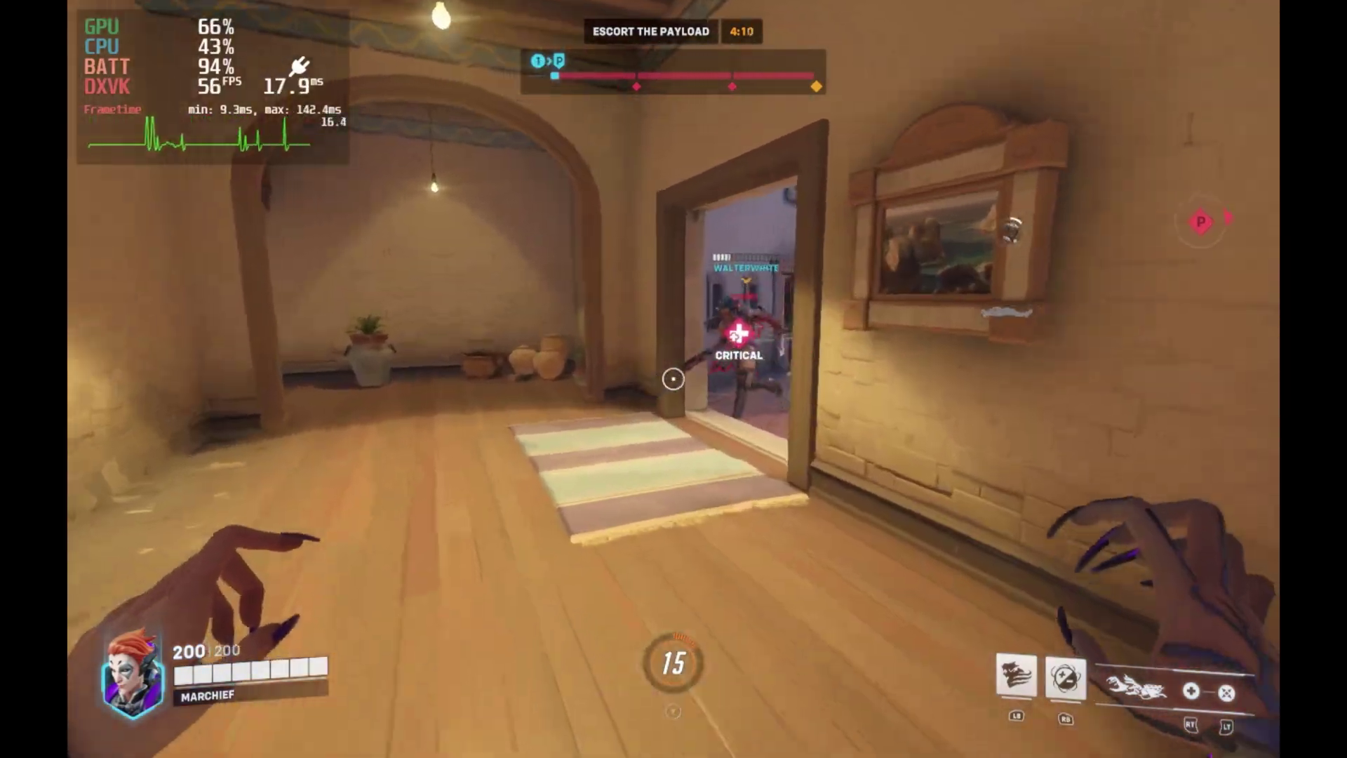
pyautogui.press('w')
pyautogui.click(674, 379)
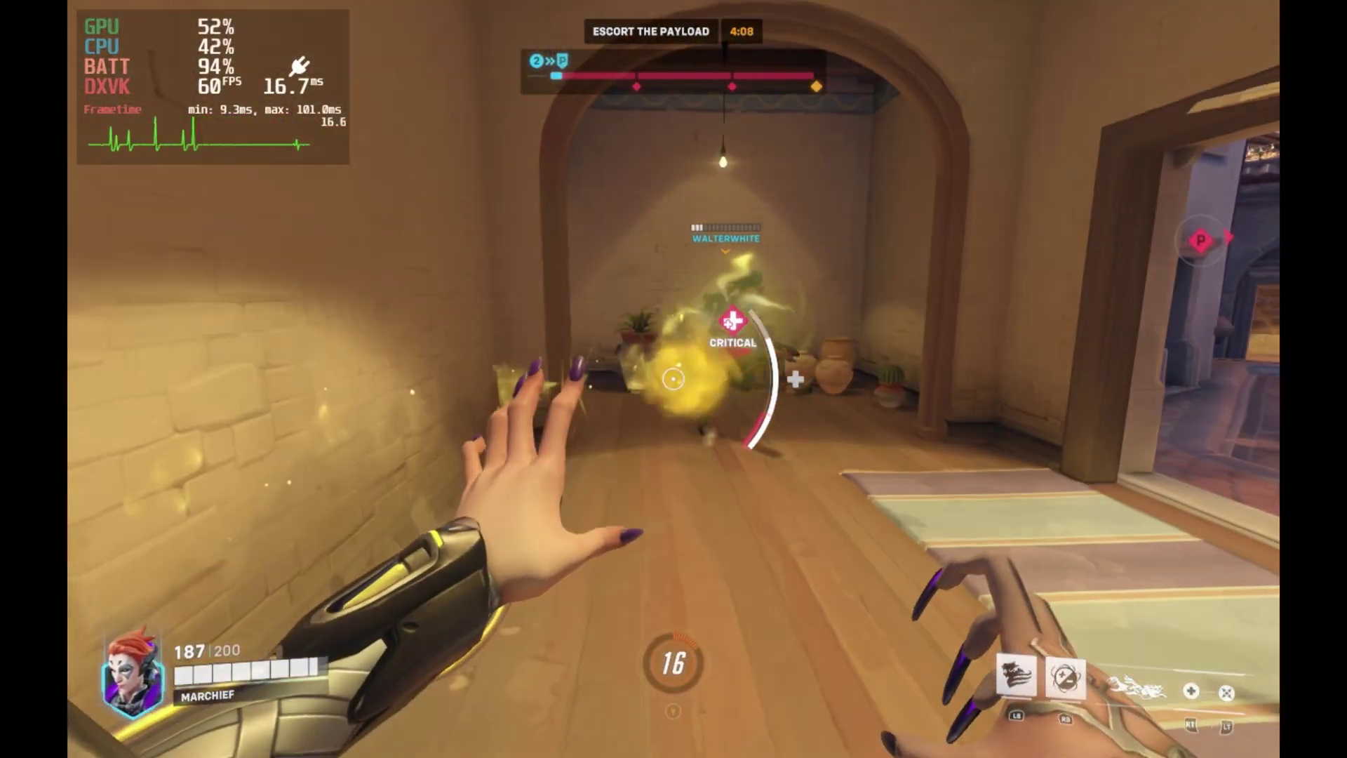
pyautogui.press('e')
pyautogui.click(673, 379)
pyautogui.press('s')
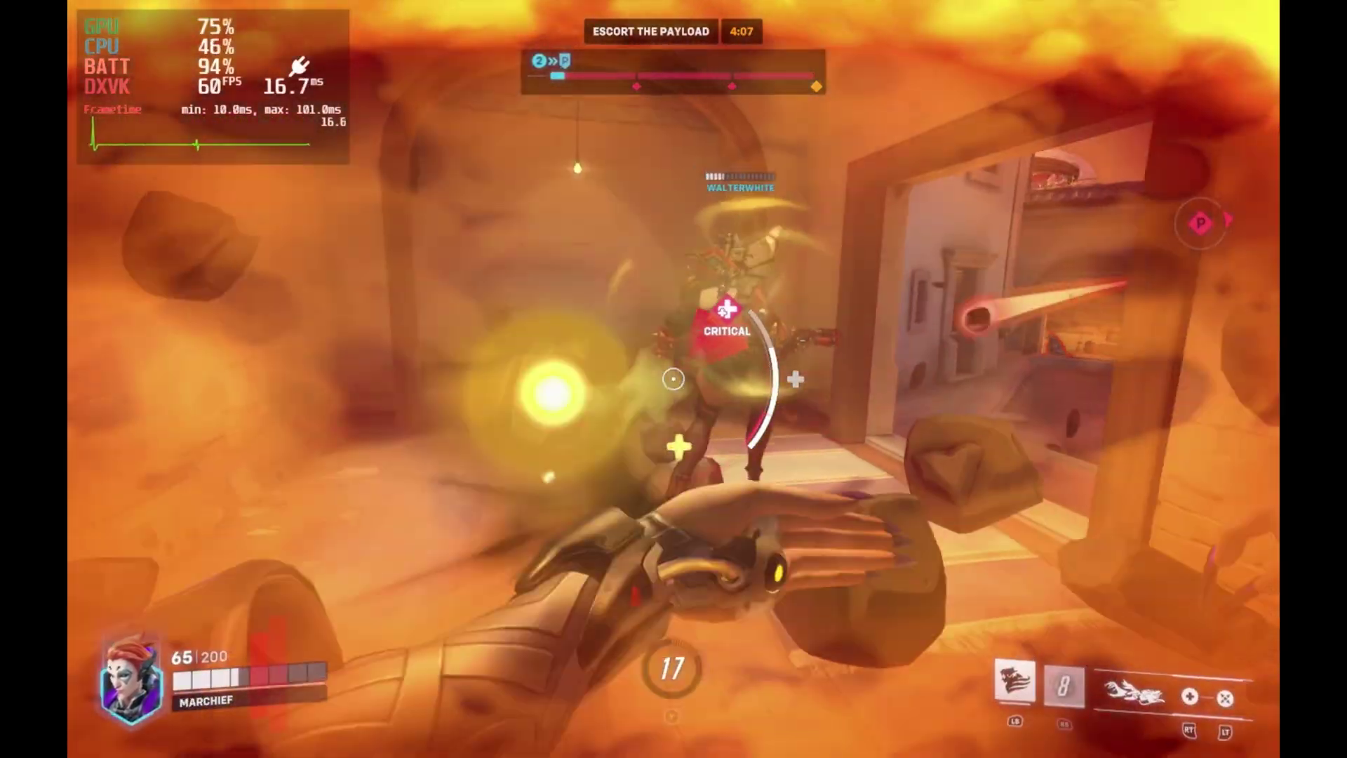
pyautogui.press('s')
pyautogui.click(674, 379)
pyautogui.press('w')
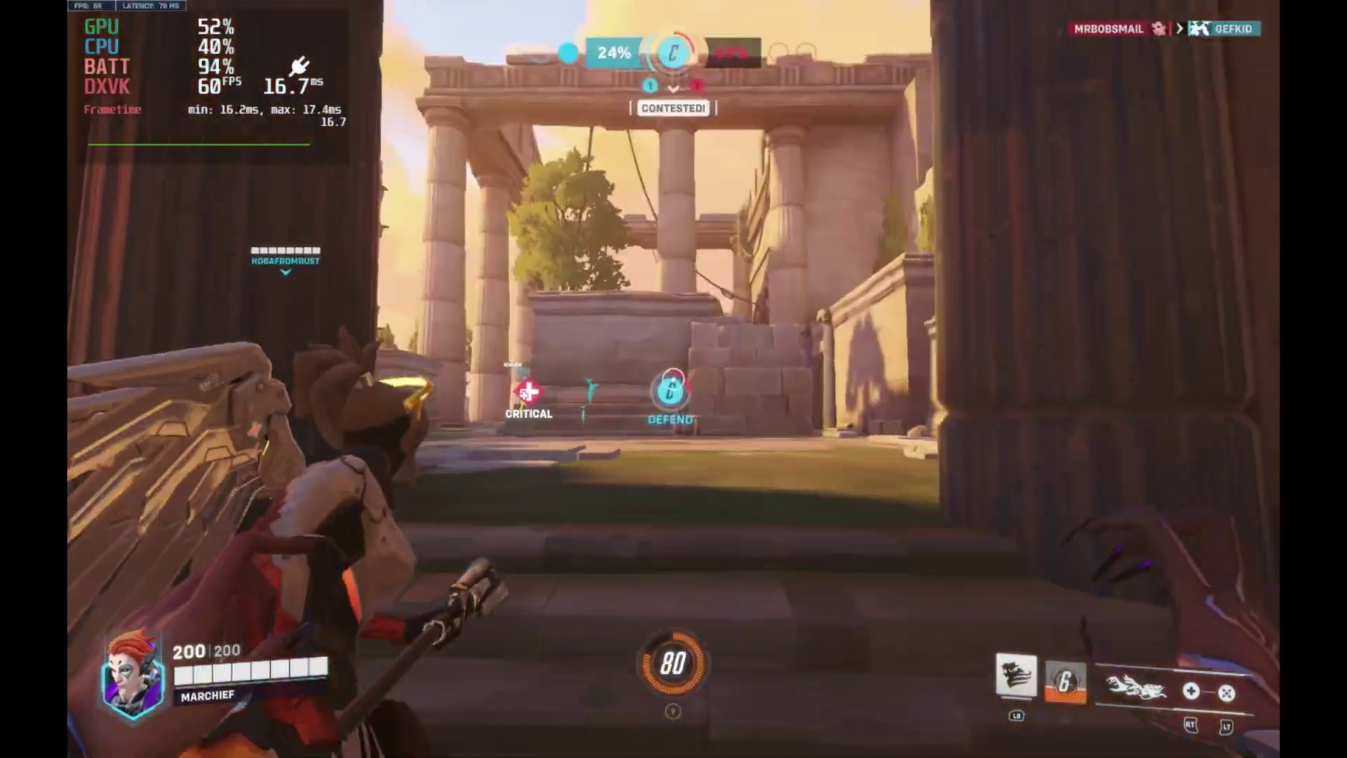
pyautogui.press('w')
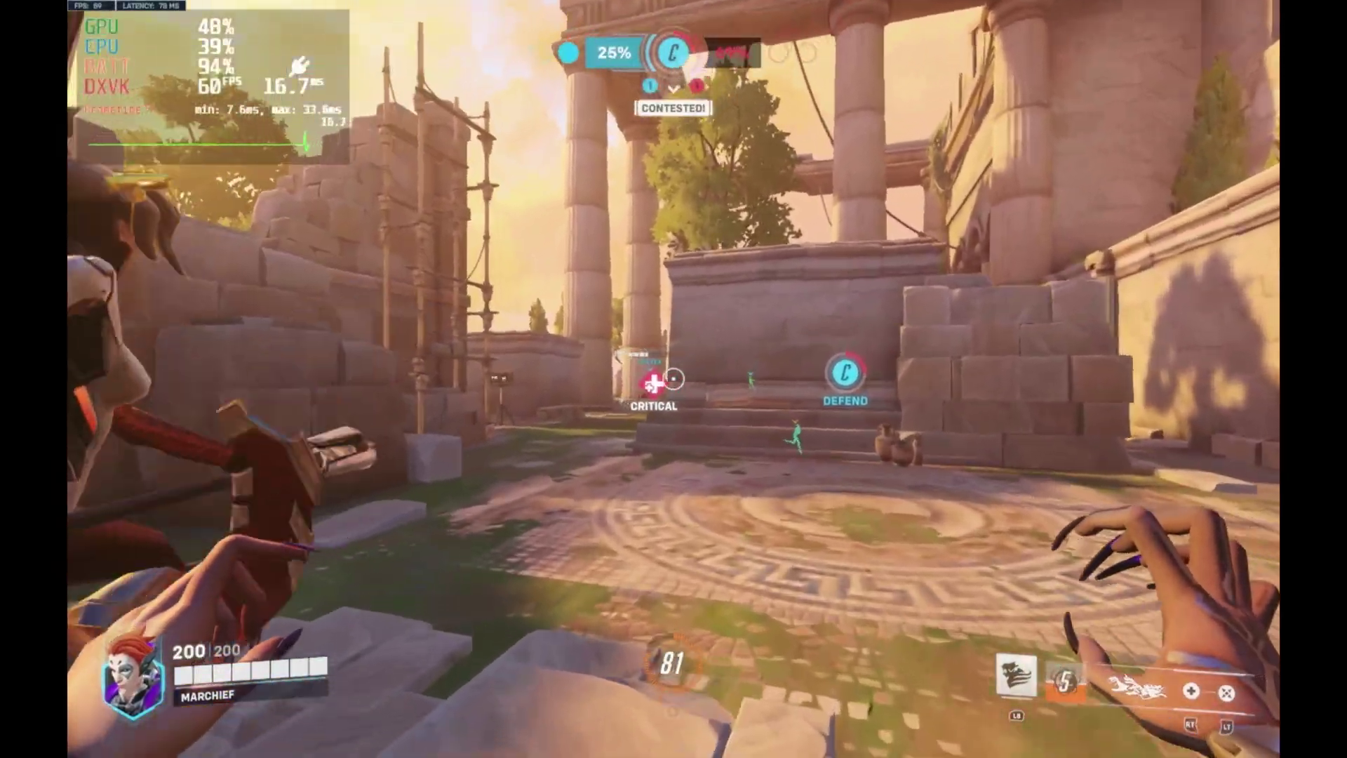
pyautogui.press('w')
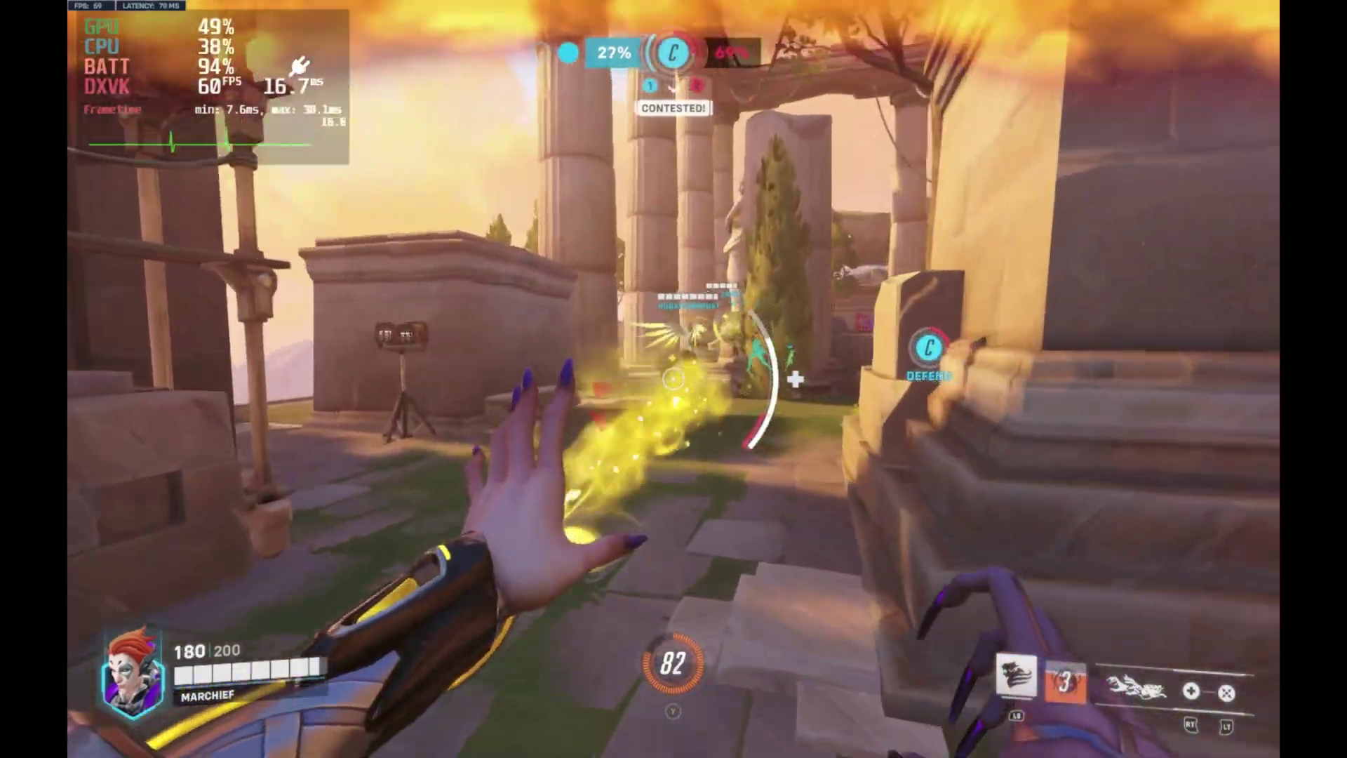
pyautogui.press('w')
pyautogui.click(674, 379)
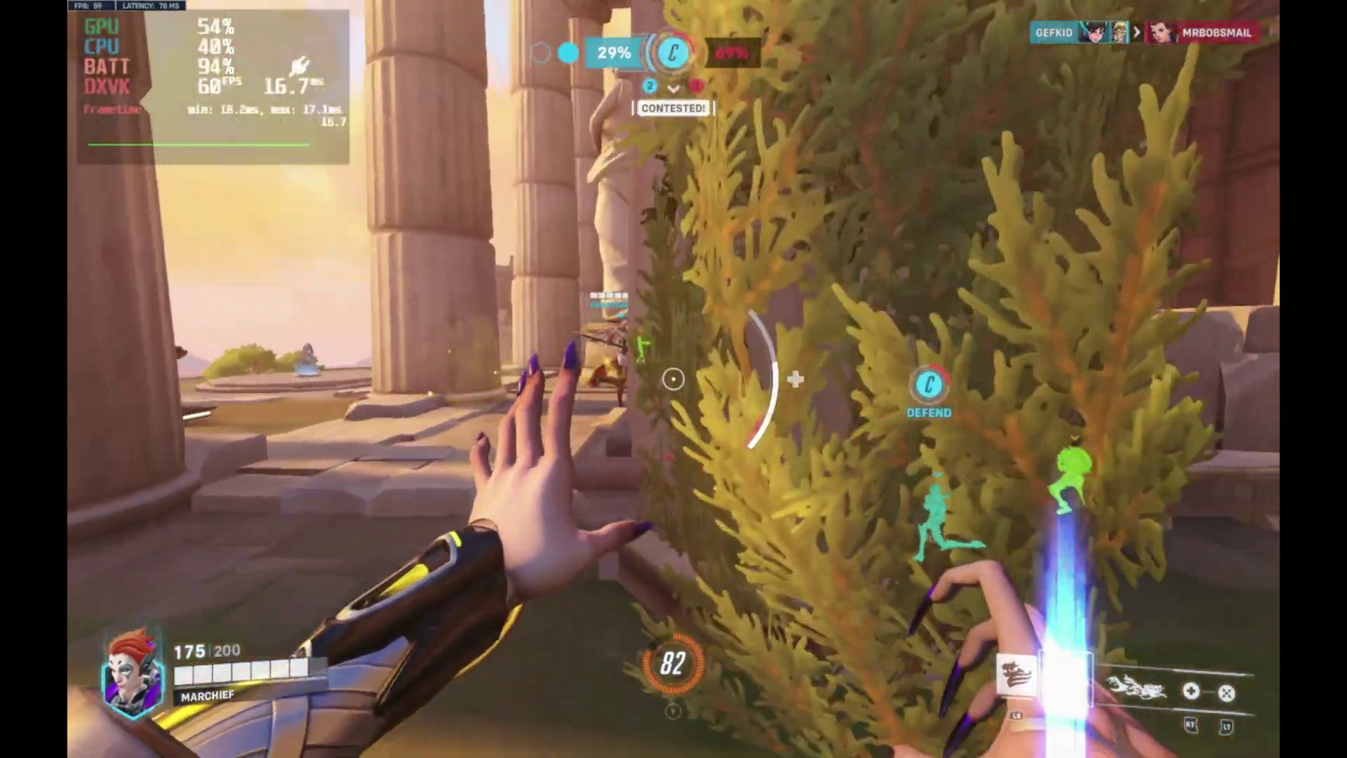
pyautogui.press('w')
pyautogui.click(674, 379)
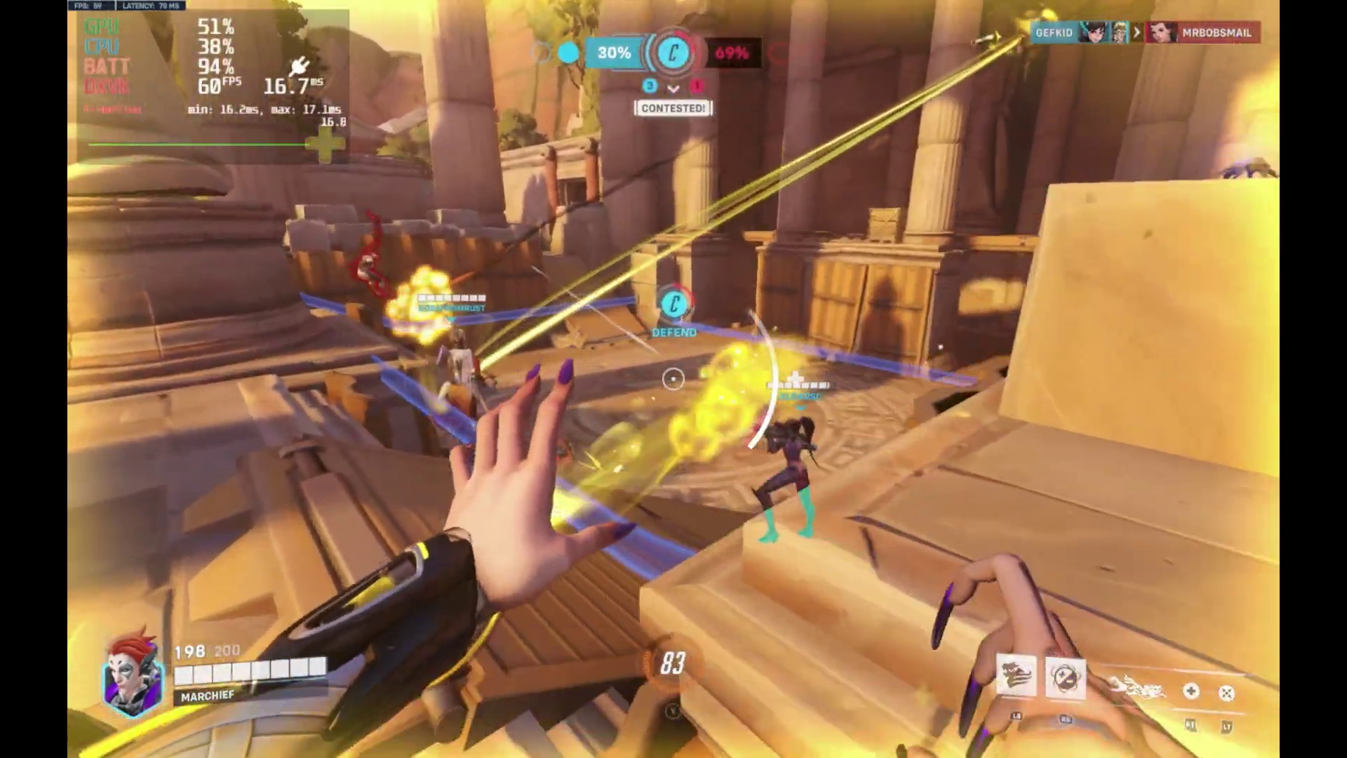
pyautogui.press('w')
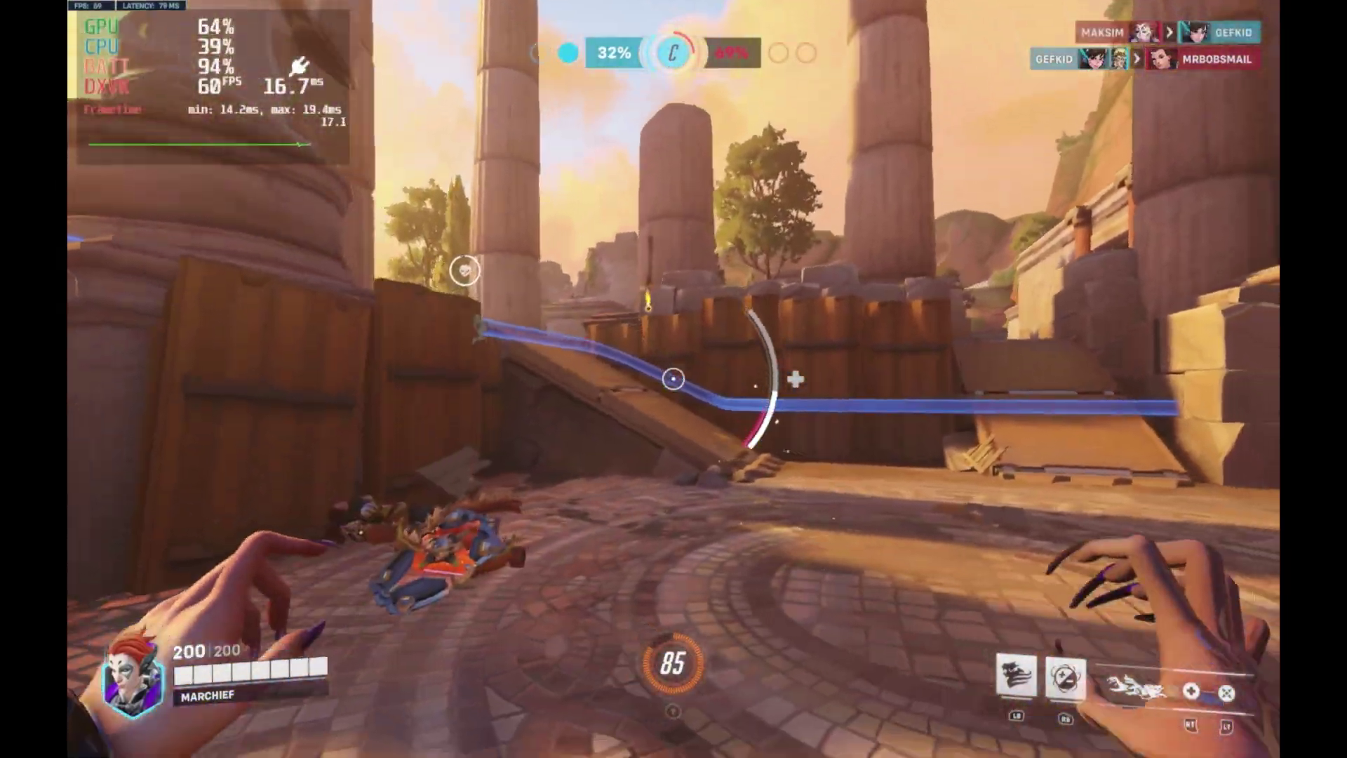
pyautogui.press('e')
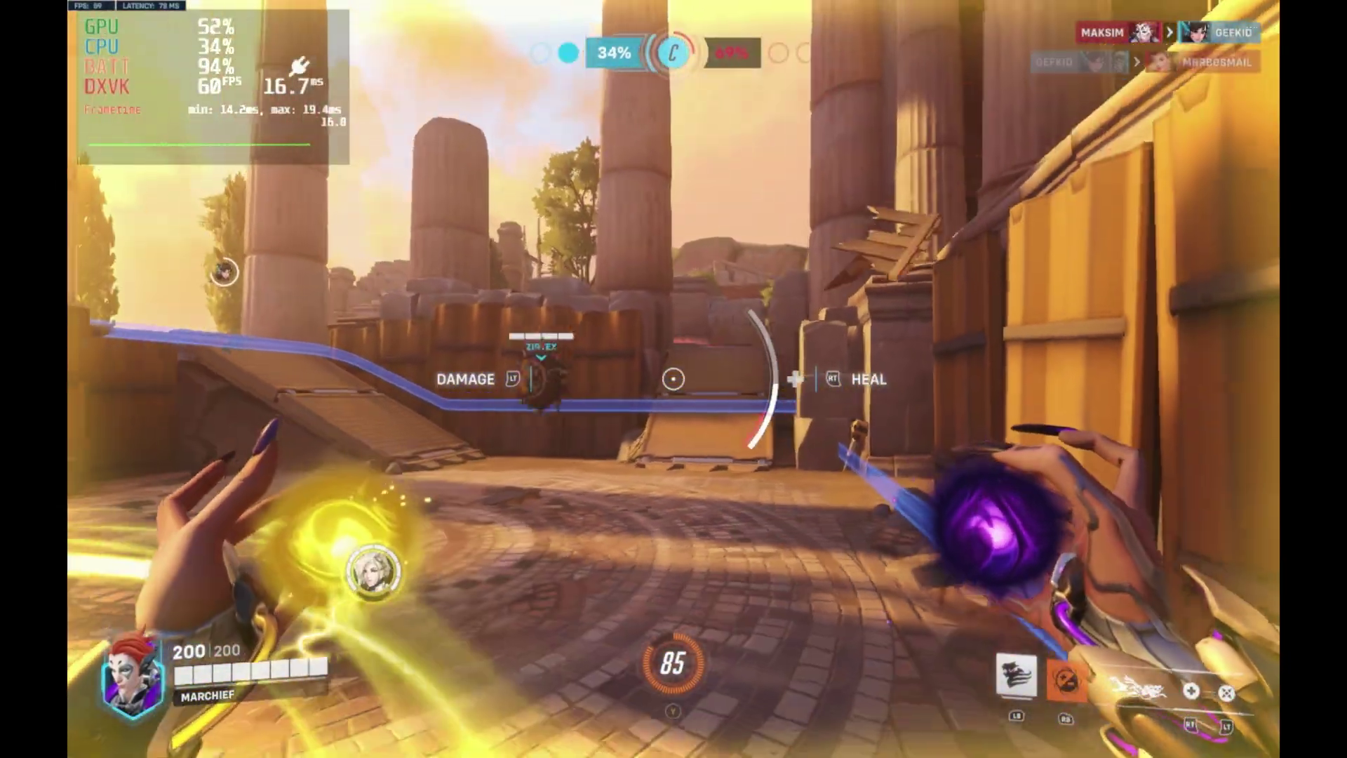
pyautogui.rightClick(673, 379)
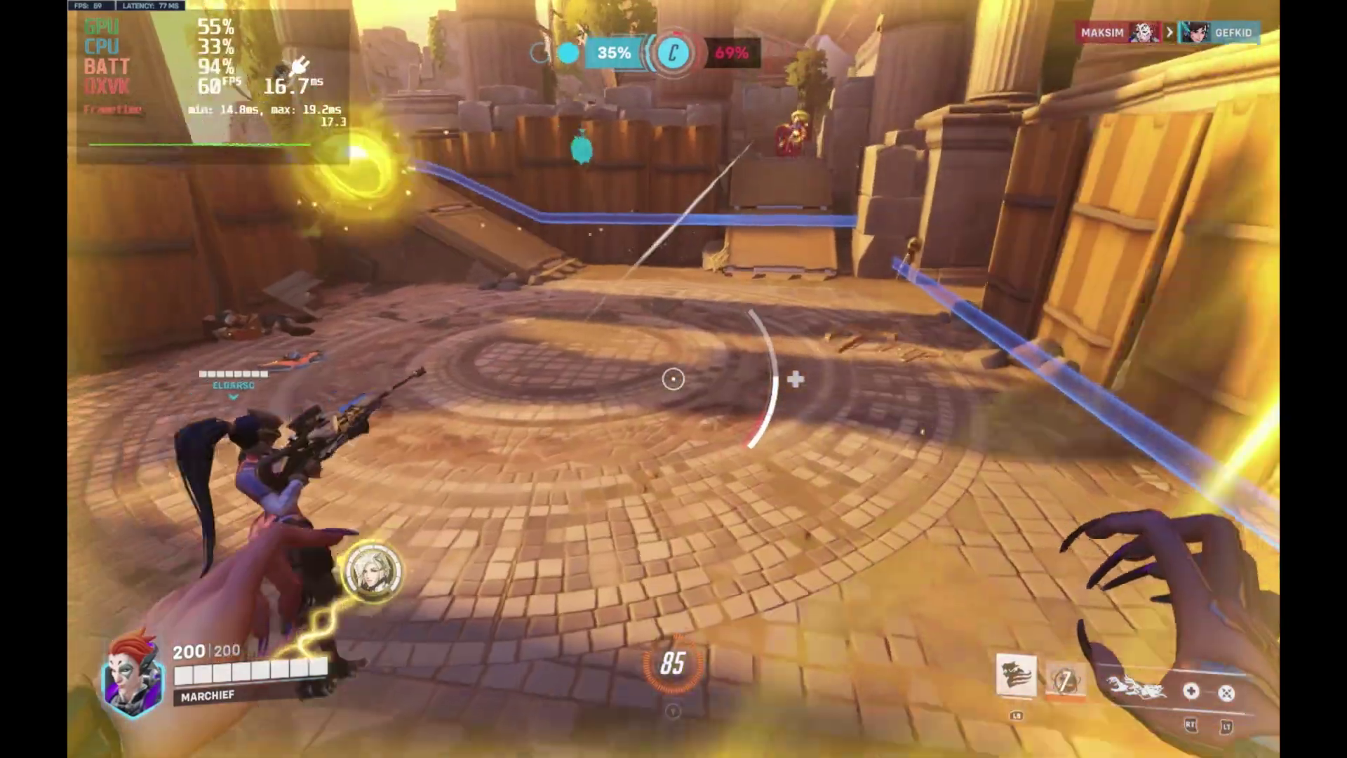
pyautogui.press('w')
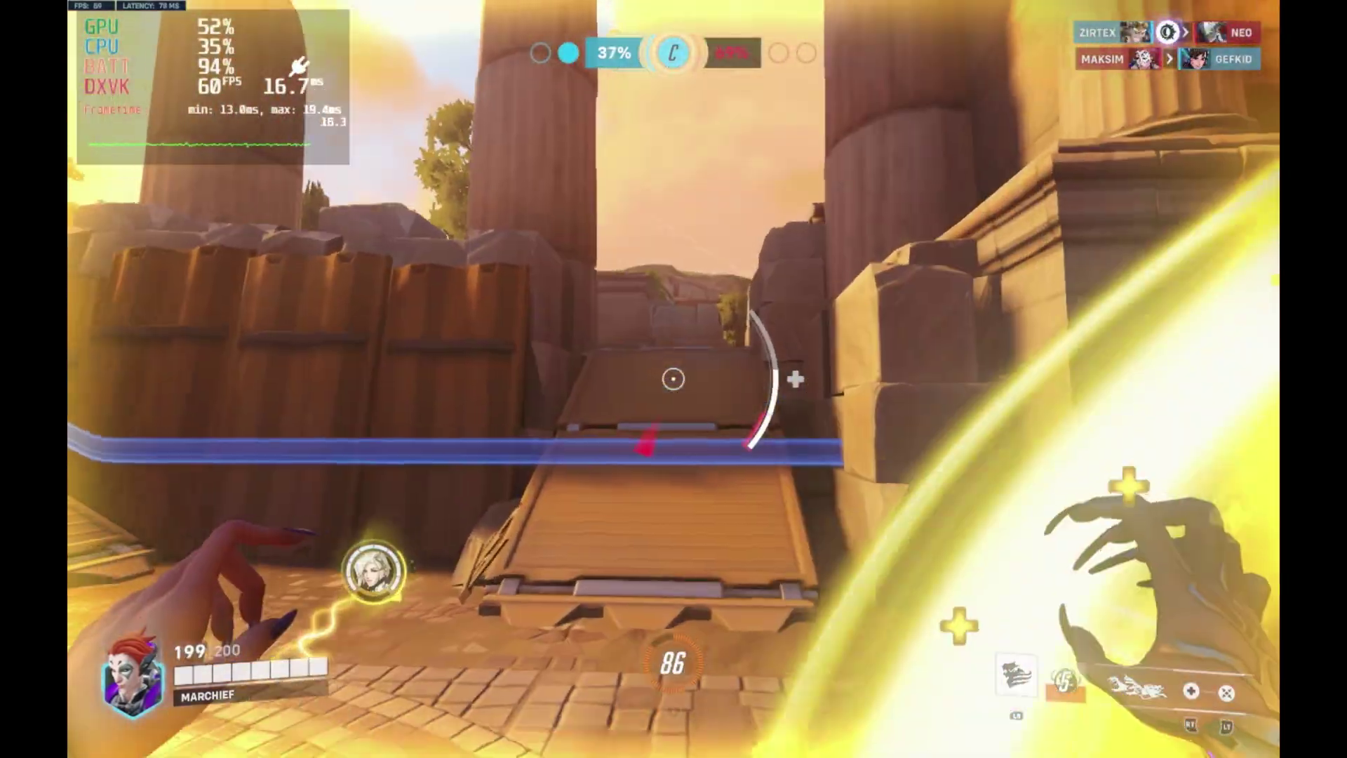
pyautogui.press('w')
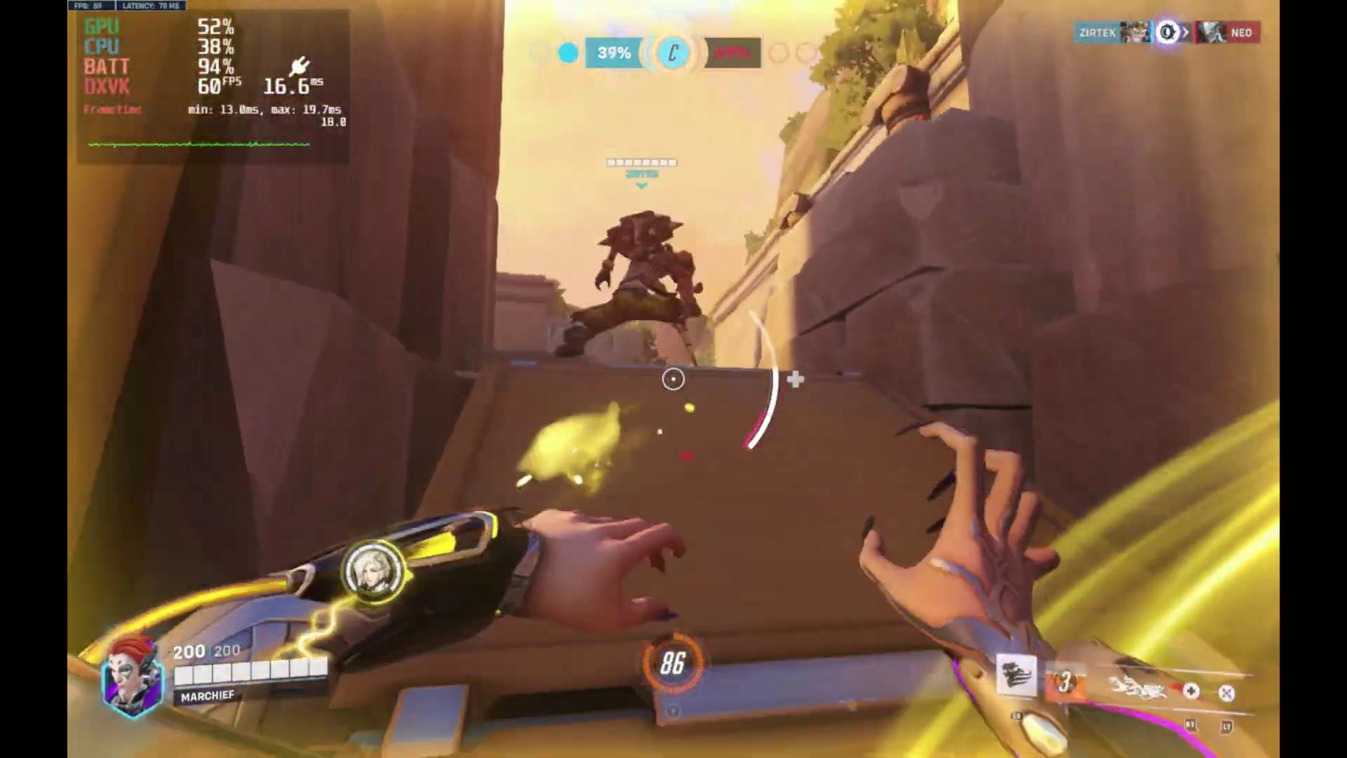
pyautogui.press('w')
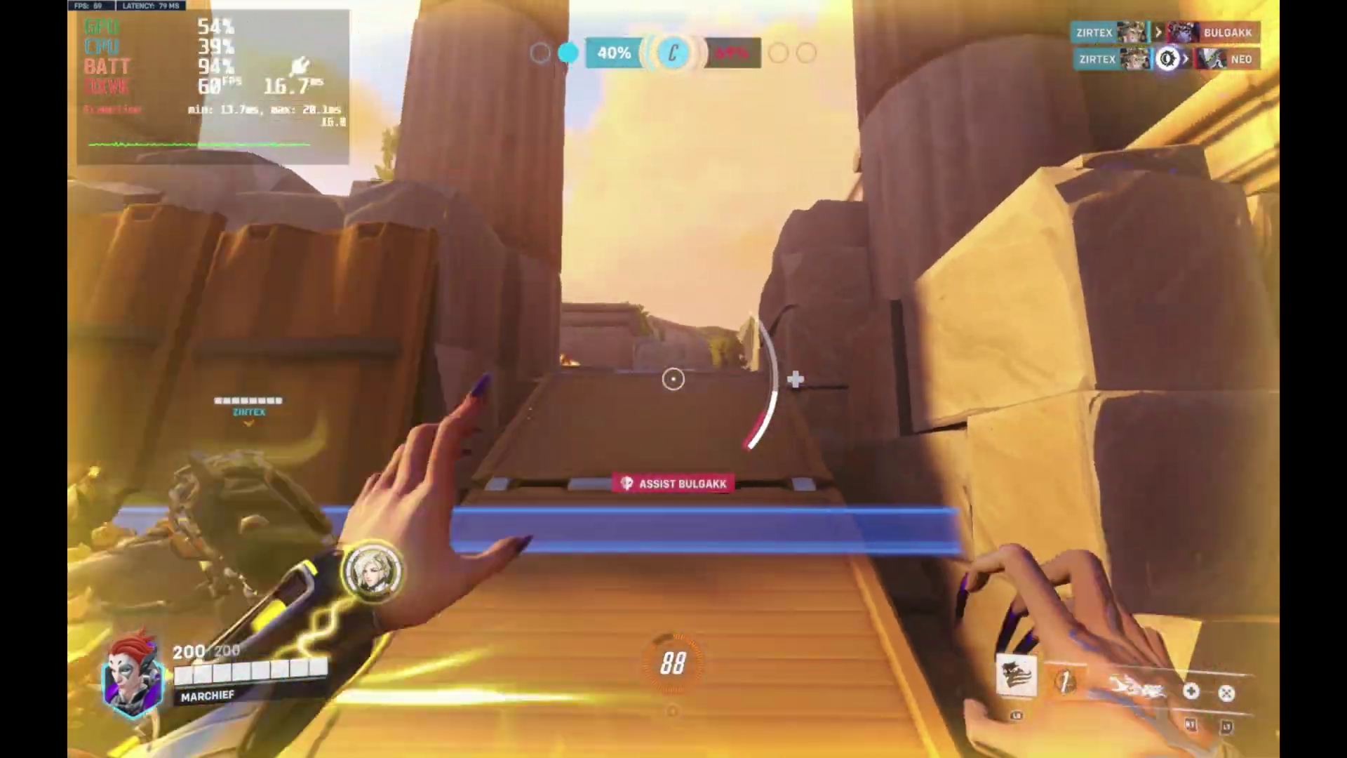
pyautogui.click(673, 379)
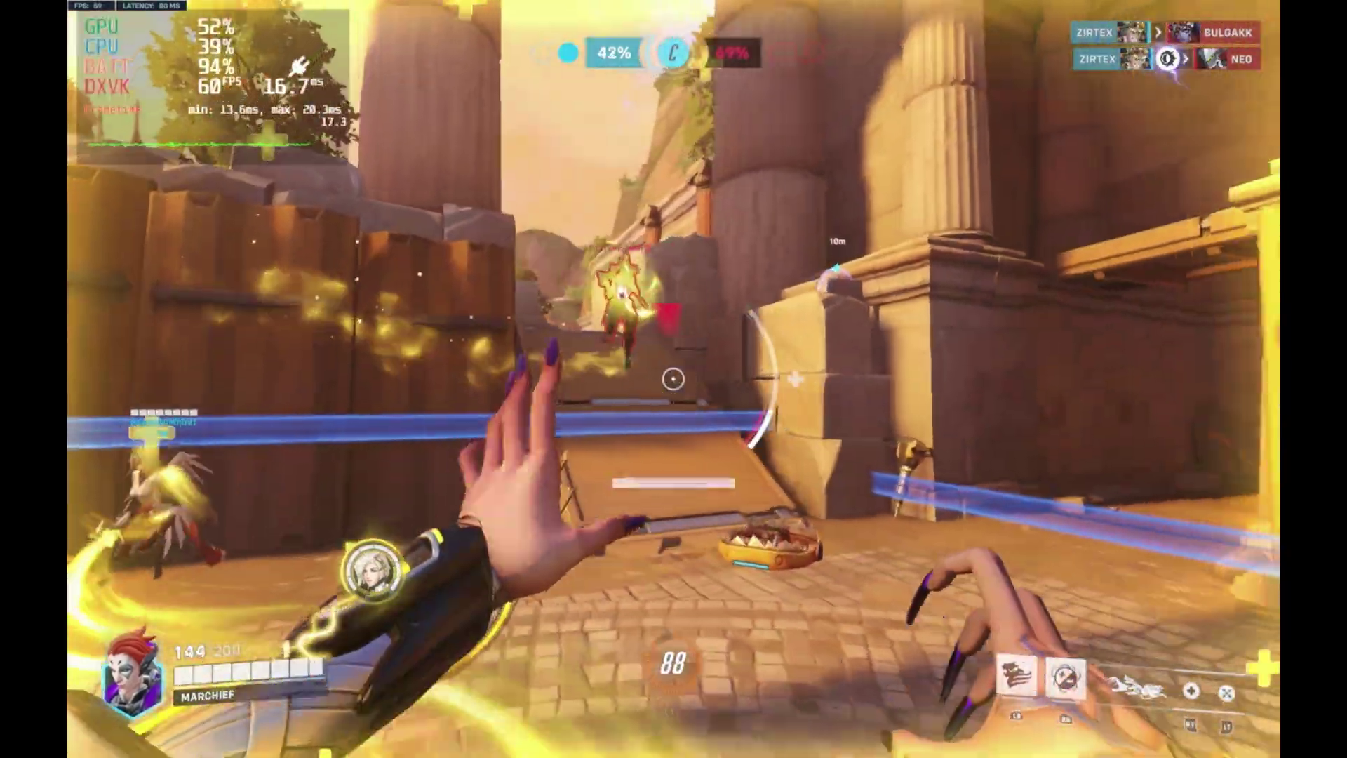
pyautogui.press('a')
pyautogui.rightClick(673, 379)
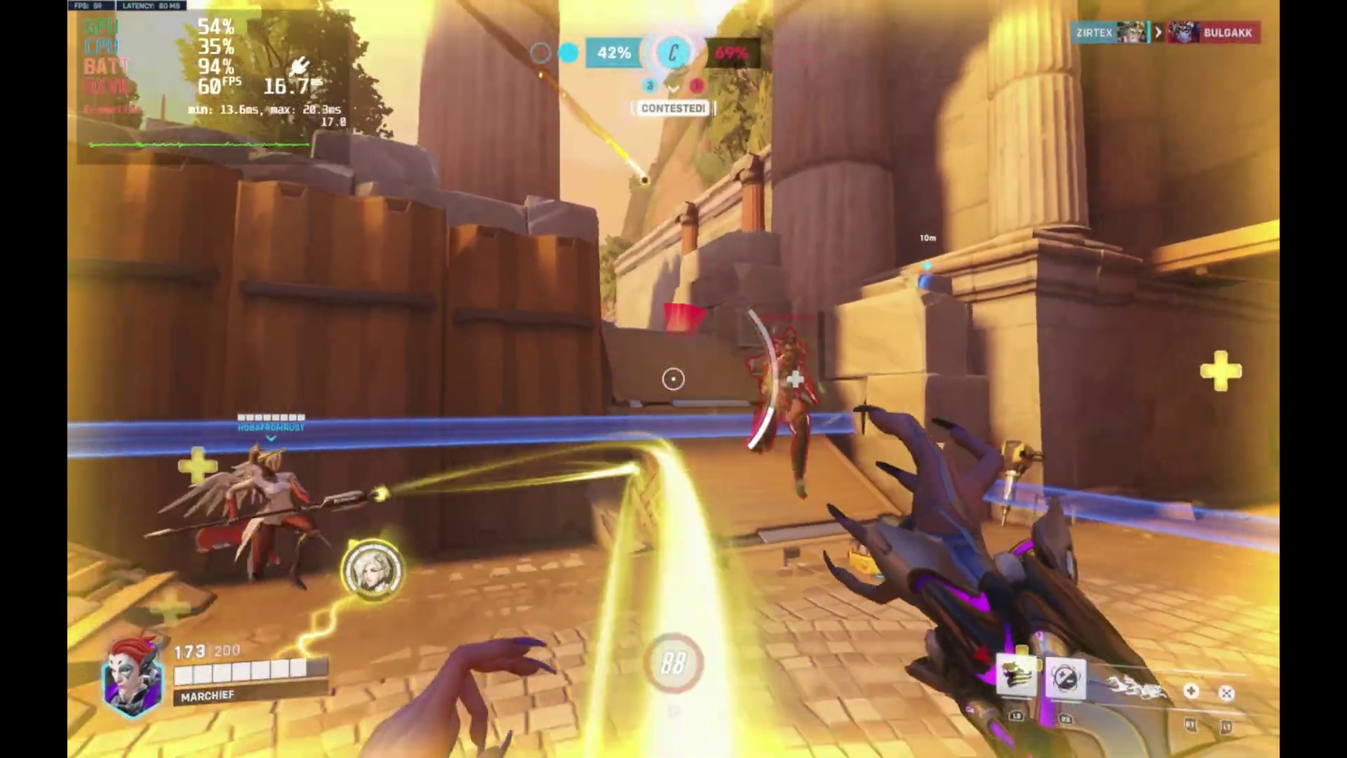
pyautogui.press('d')
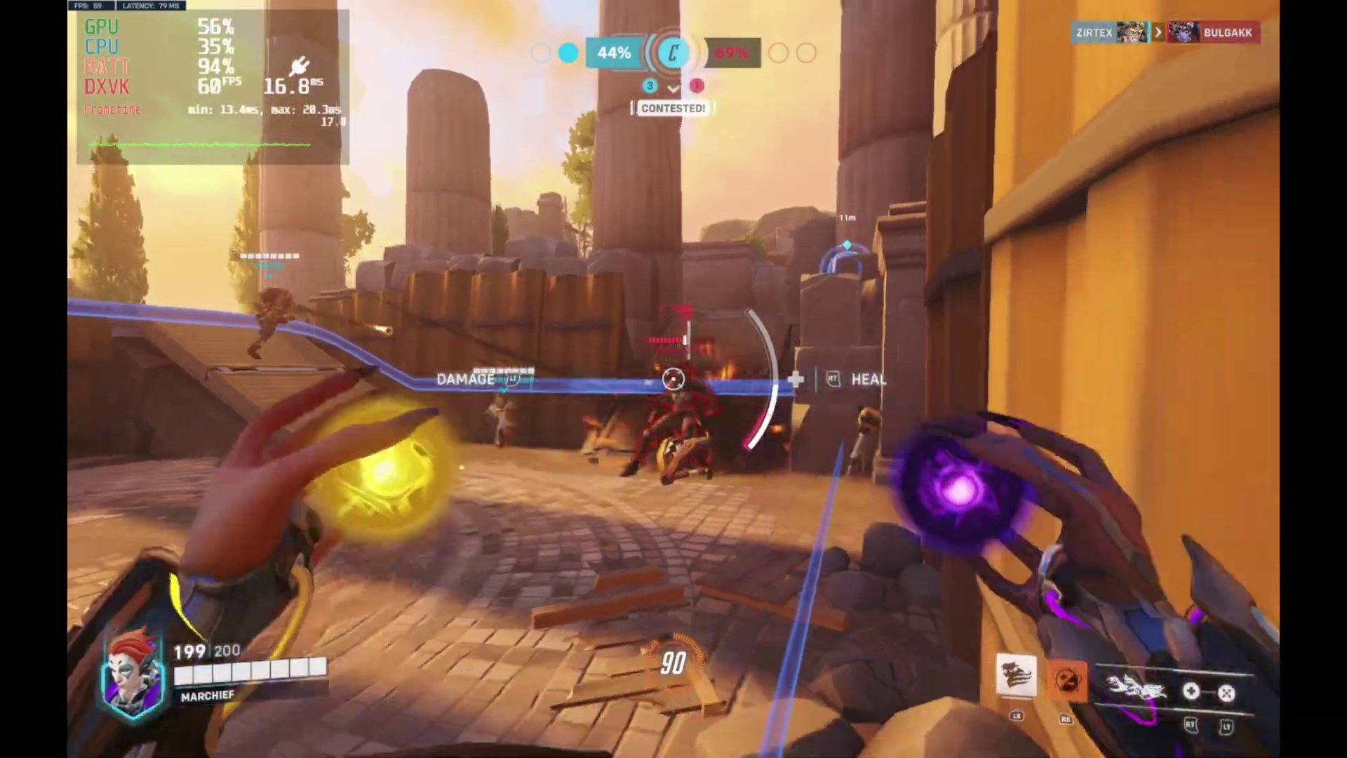
pyautogui.click(673, 379)
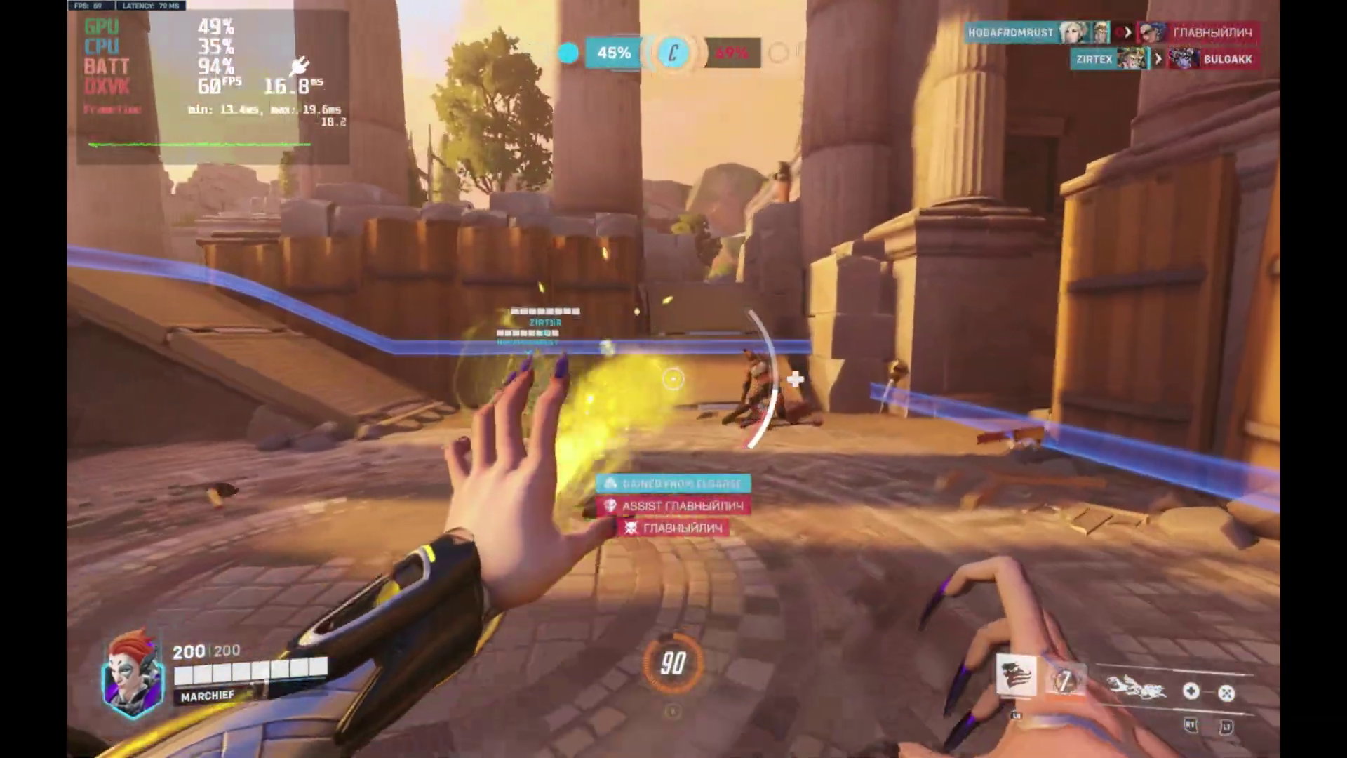